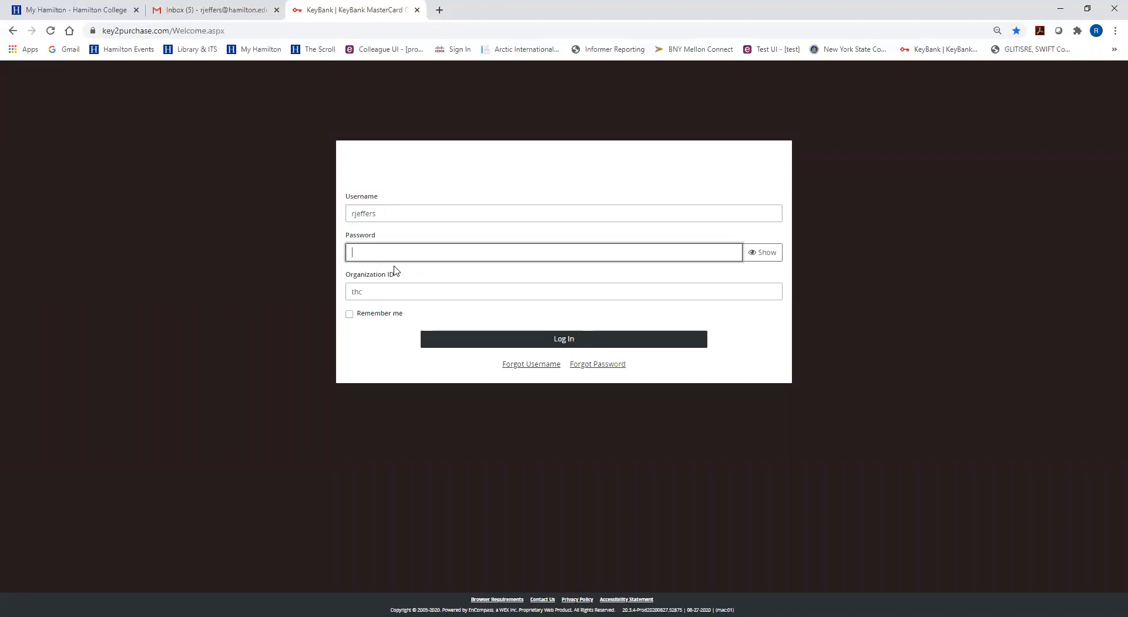
Enter the account password and log in to the card management site
type("•••••••••")
left_click(517, 340)
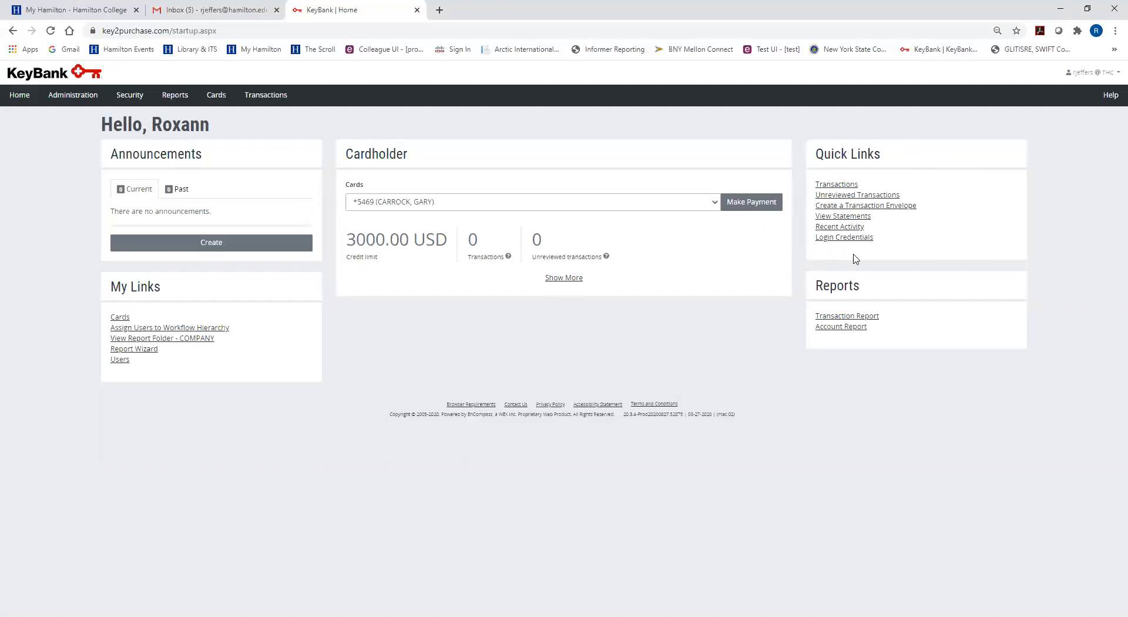
Start a new transaction envelope for the TRUSTEES OF HAMILTON COLLEGE PCARD organization, using the Business Office card under My Cards
left_click(907, 211)
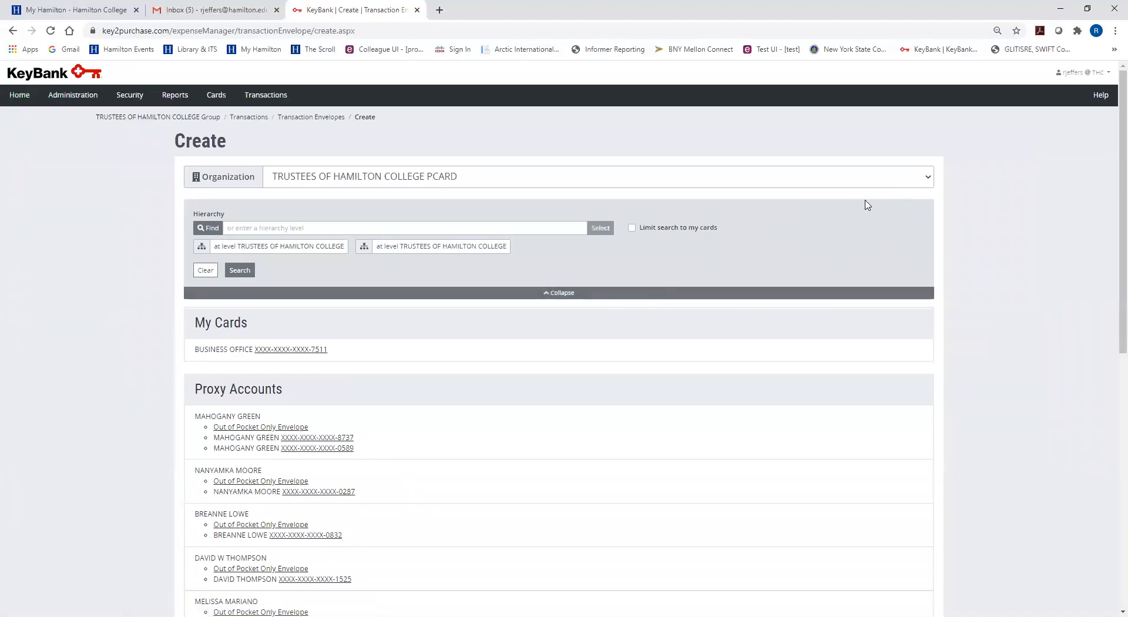
left_click(920, 184)
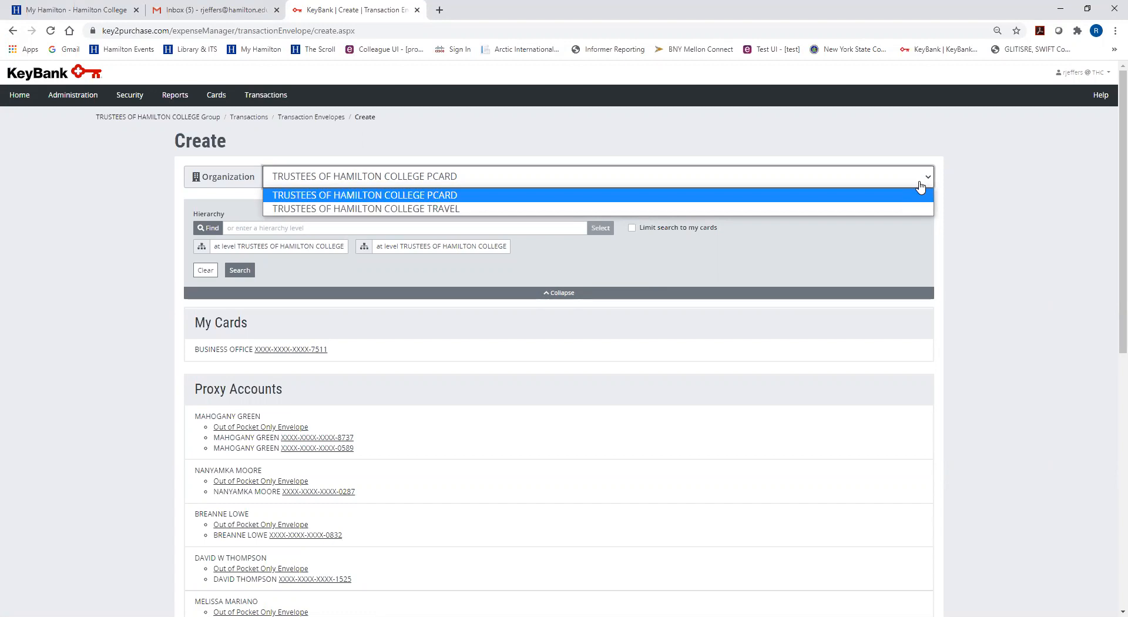
left_click(418, 196)
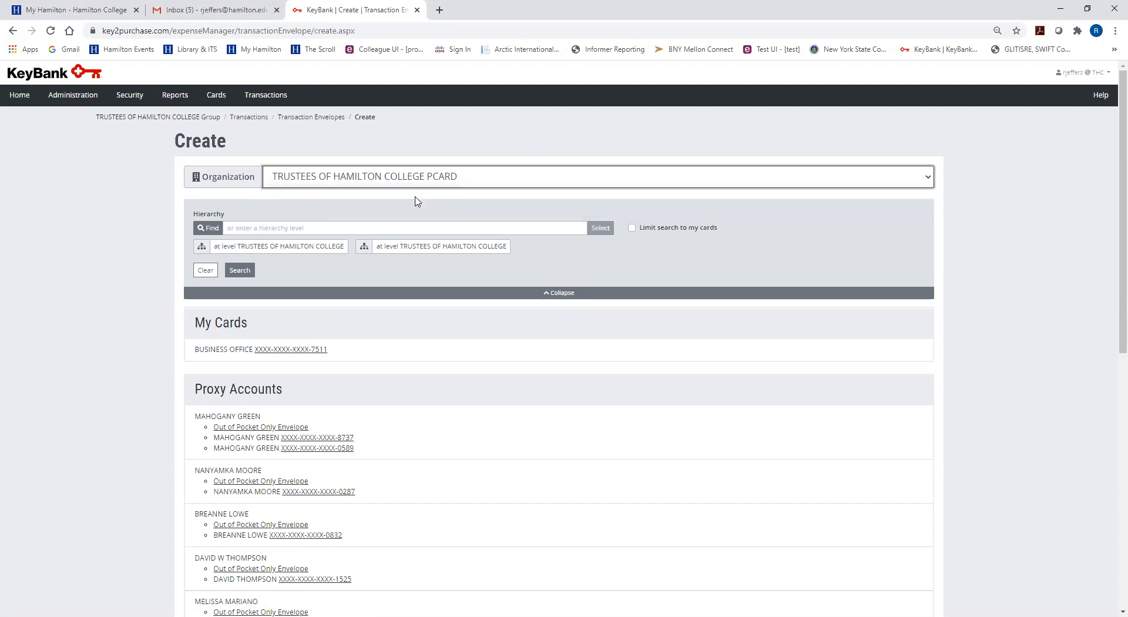
left_click(291, 350)
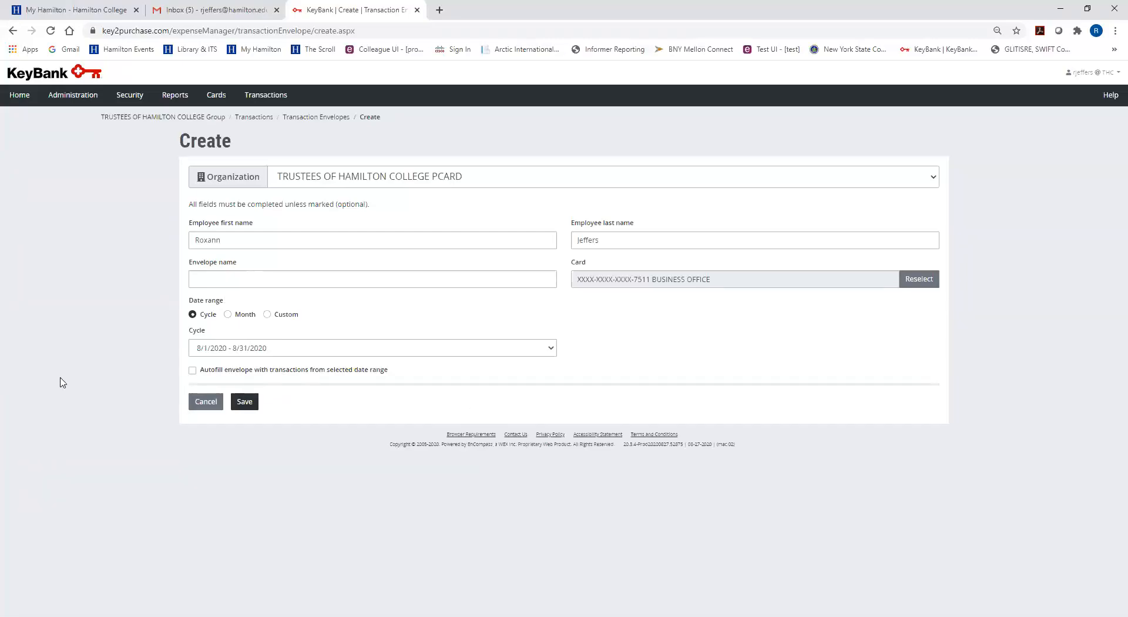
Name the envelope "July 2020", set its cycle to 7/1/2020 - 7/31/2020, autofill it with that range's transactions, and save it
left_click(199, 280)
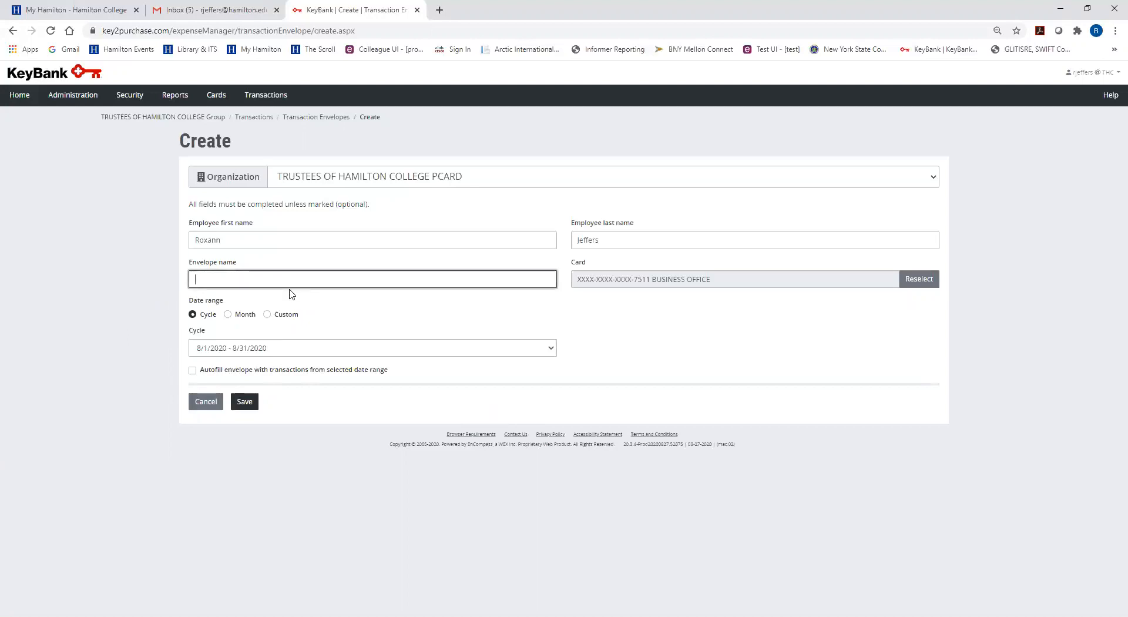
type("July 2020")
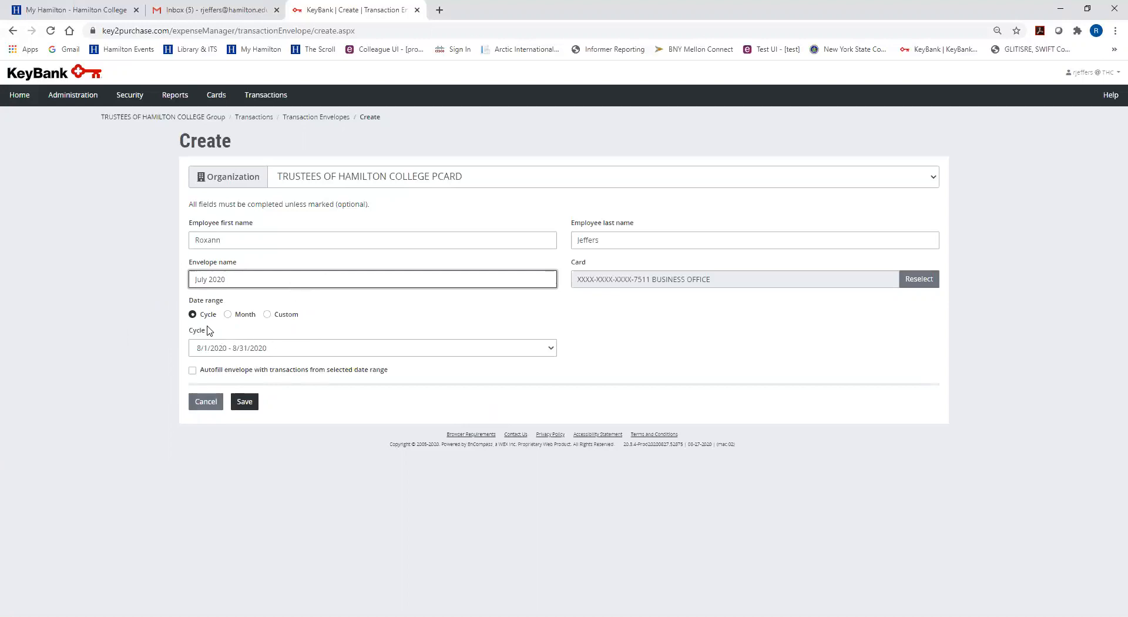
left_click(533, 348)
left_click(267, 375)
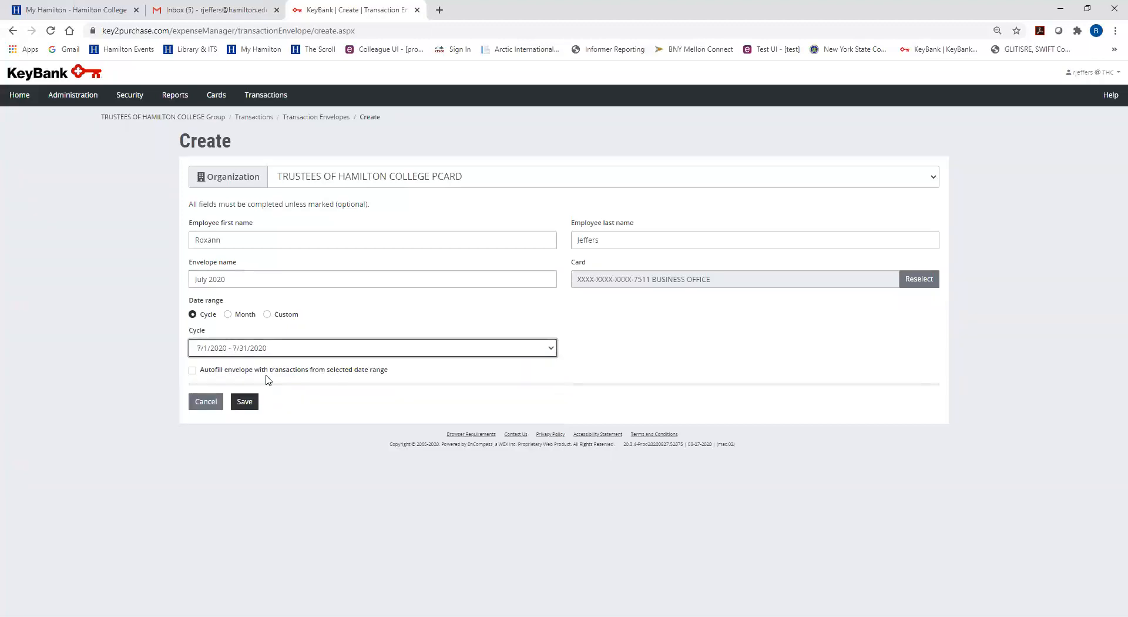
left_click(193, 371)
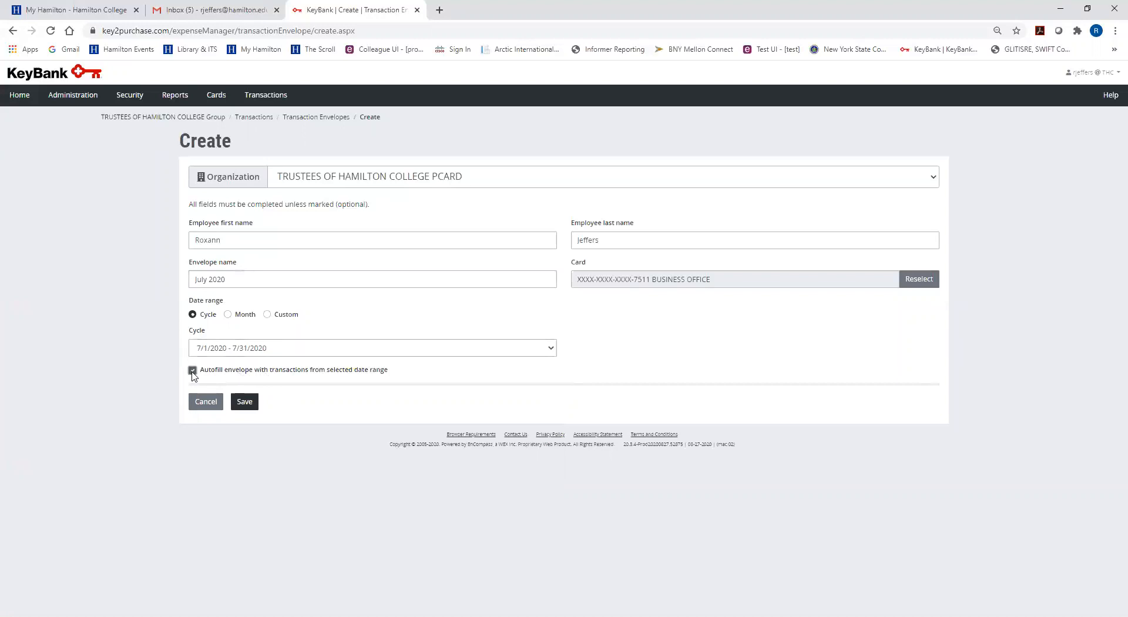
left_click(246, 403)
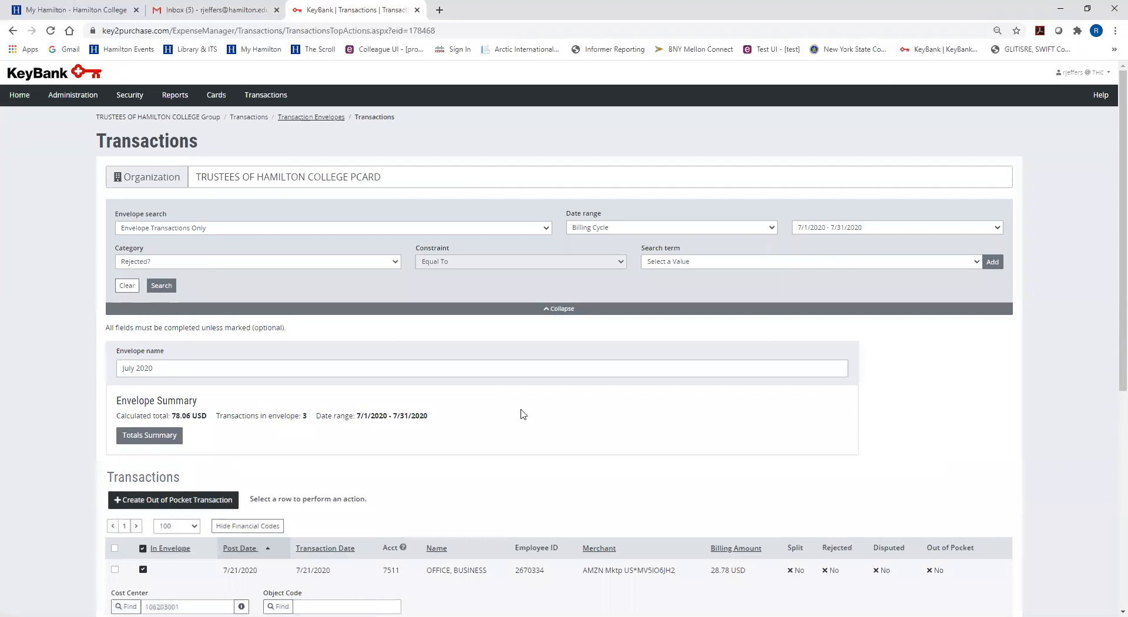
Set the cost center of the first transaction in the envelope to 106202004
scroll(756, 548, "down", 1)
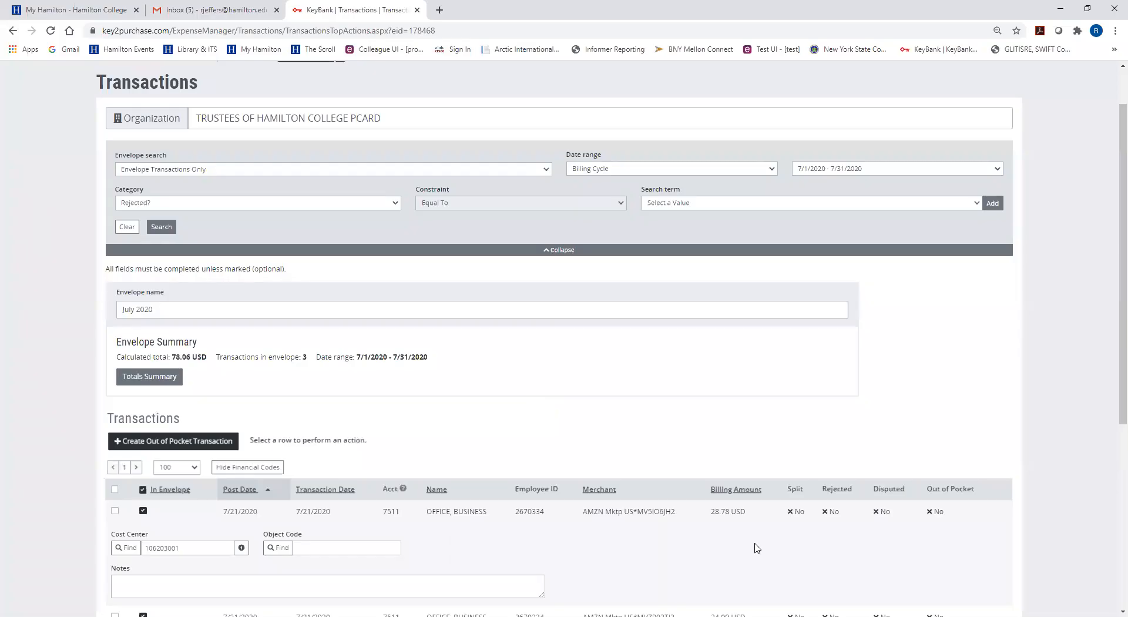
scroll(757, 548, "down", 3)
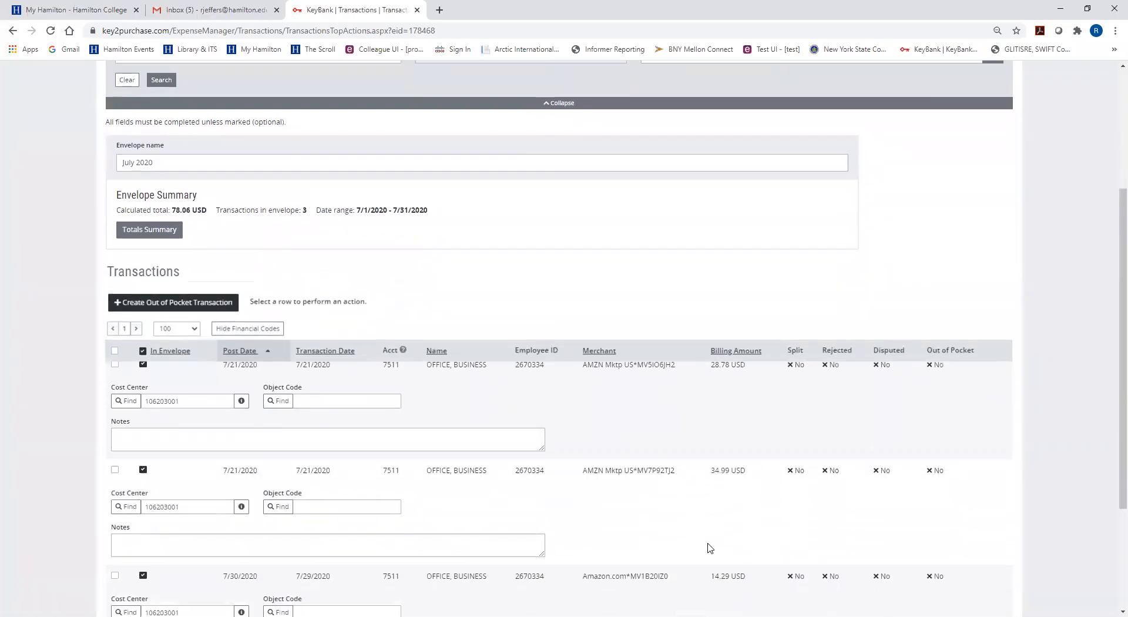
scroll(709, 549, "down", 1)
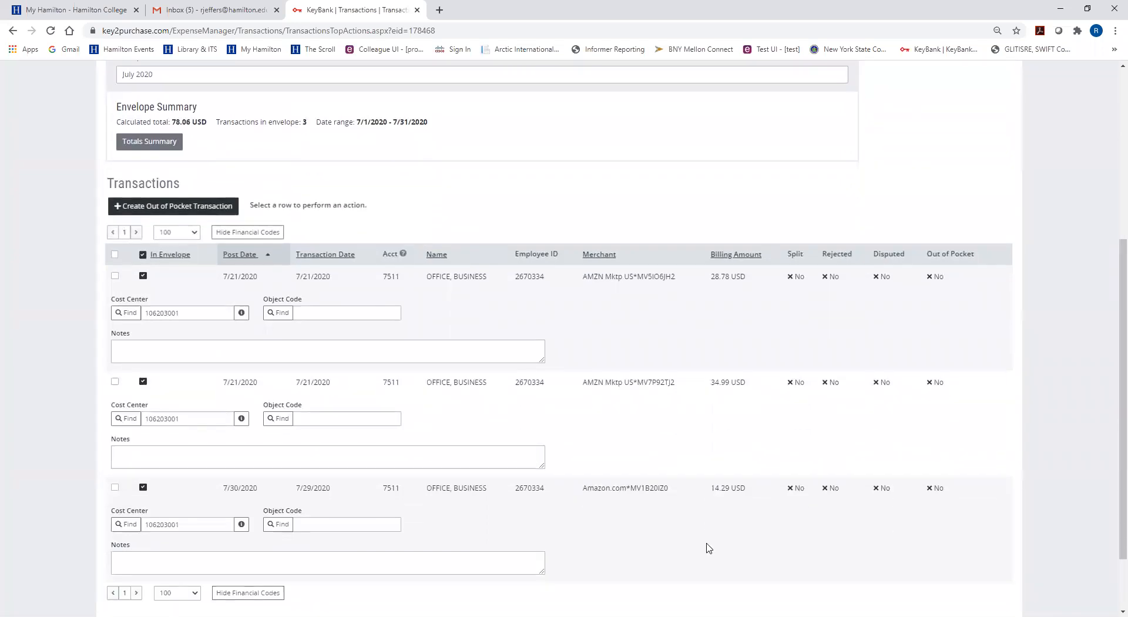
scroll(709, 547, "down", 1)
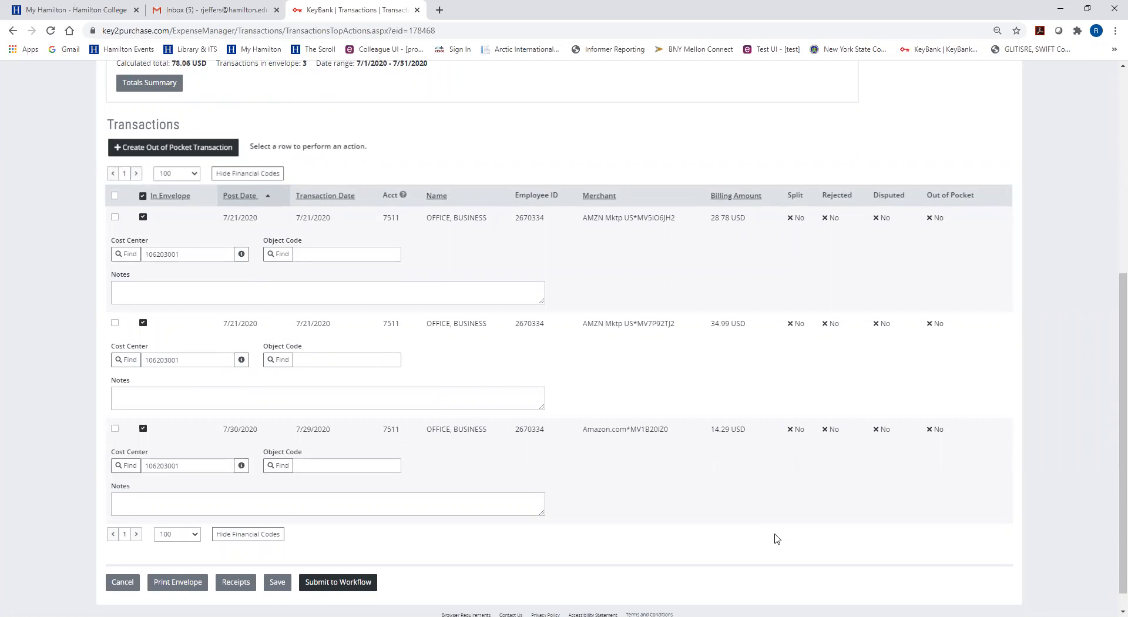
left_click(193, 253)
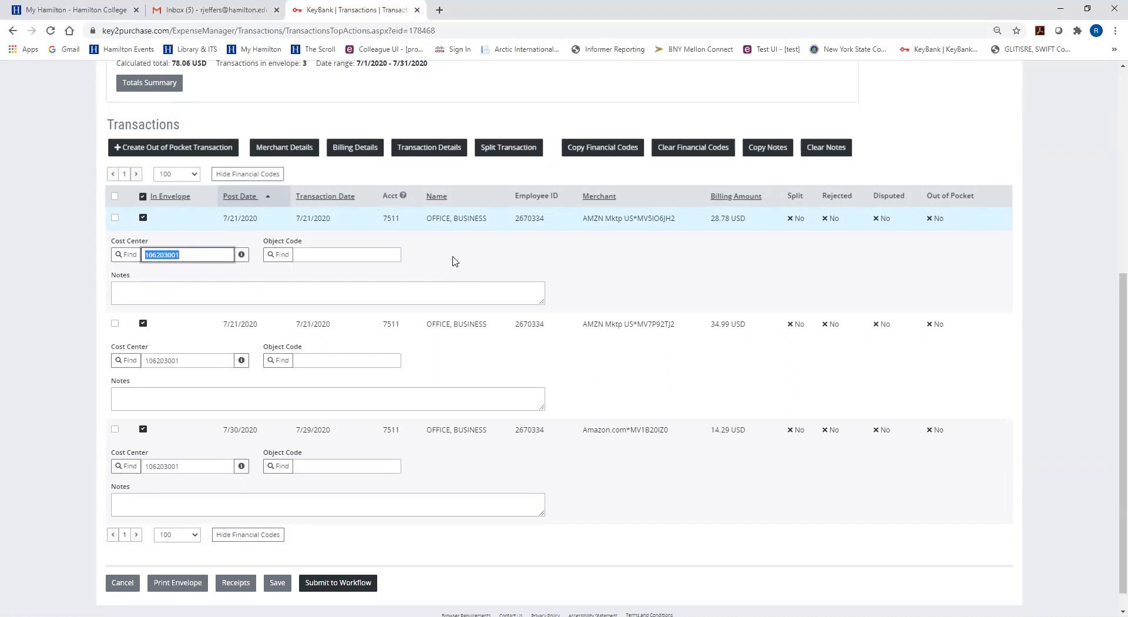
type("106202004")
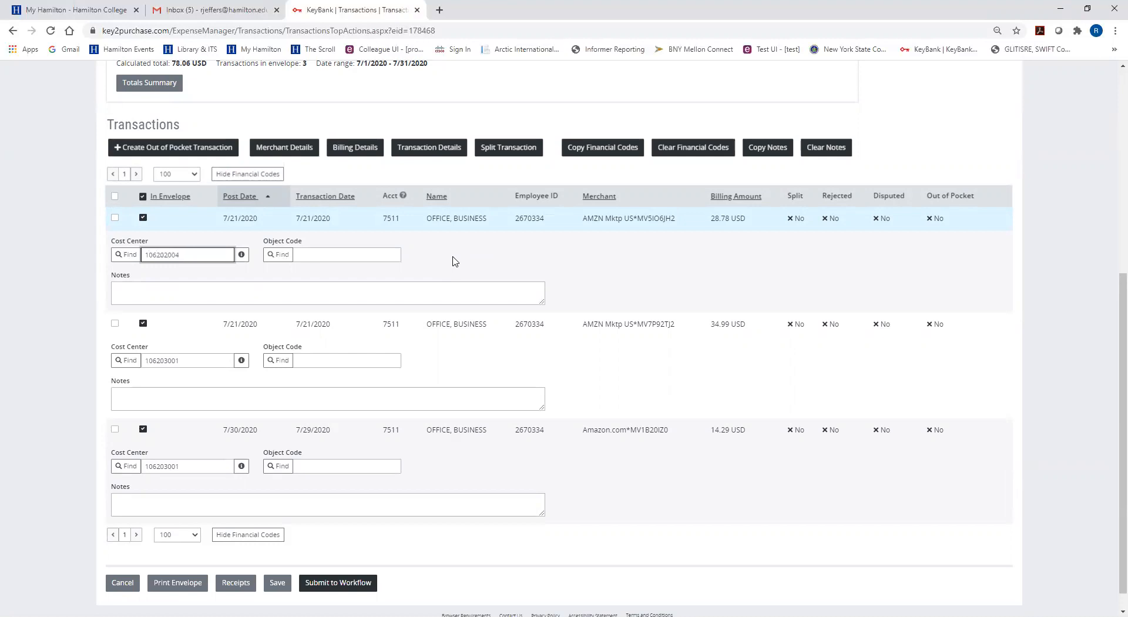
Look up and assign the Office Supplies object code 4101 to the first transaction, and add the note "Paper working remote"
left_click(282, 255)
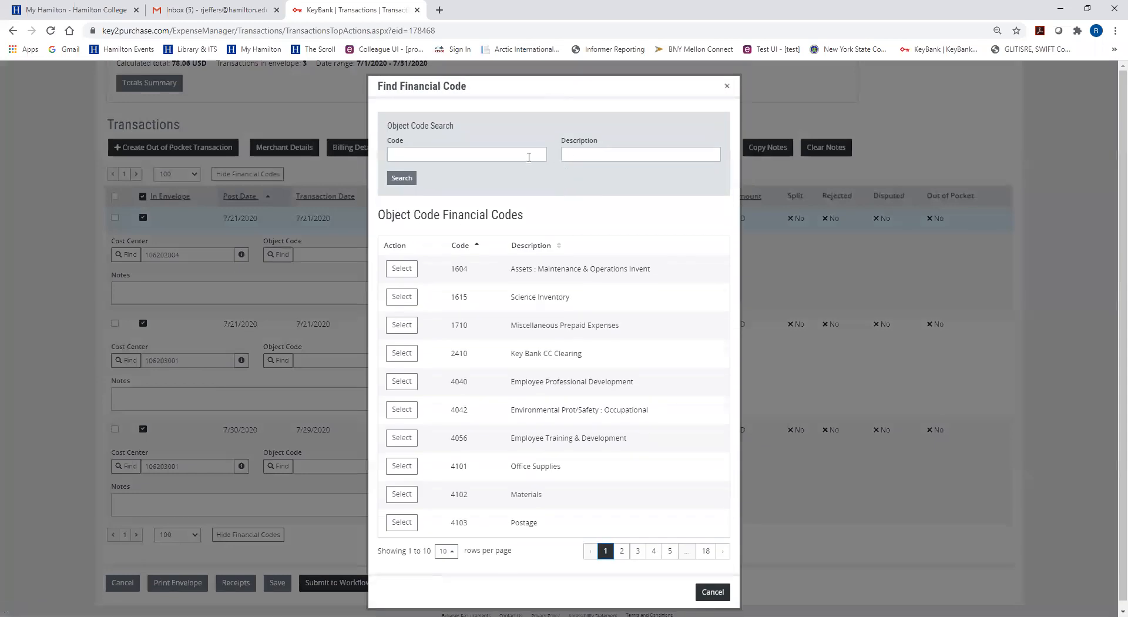
left_click(582, 154)
type("office supplies")
key("Return")
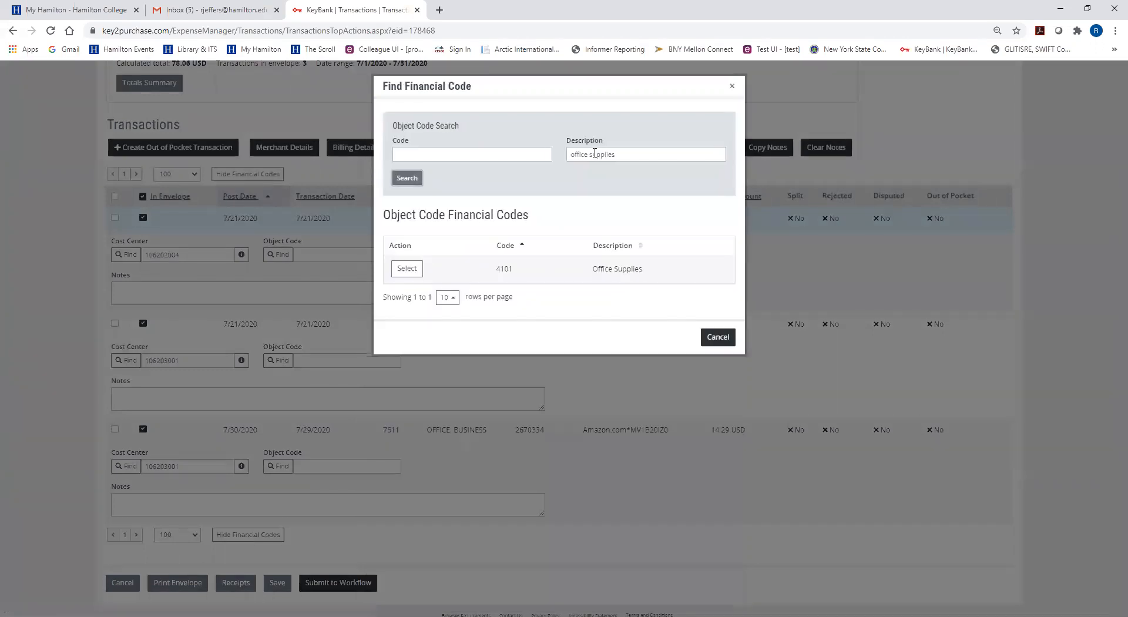
left_click(407, 269)
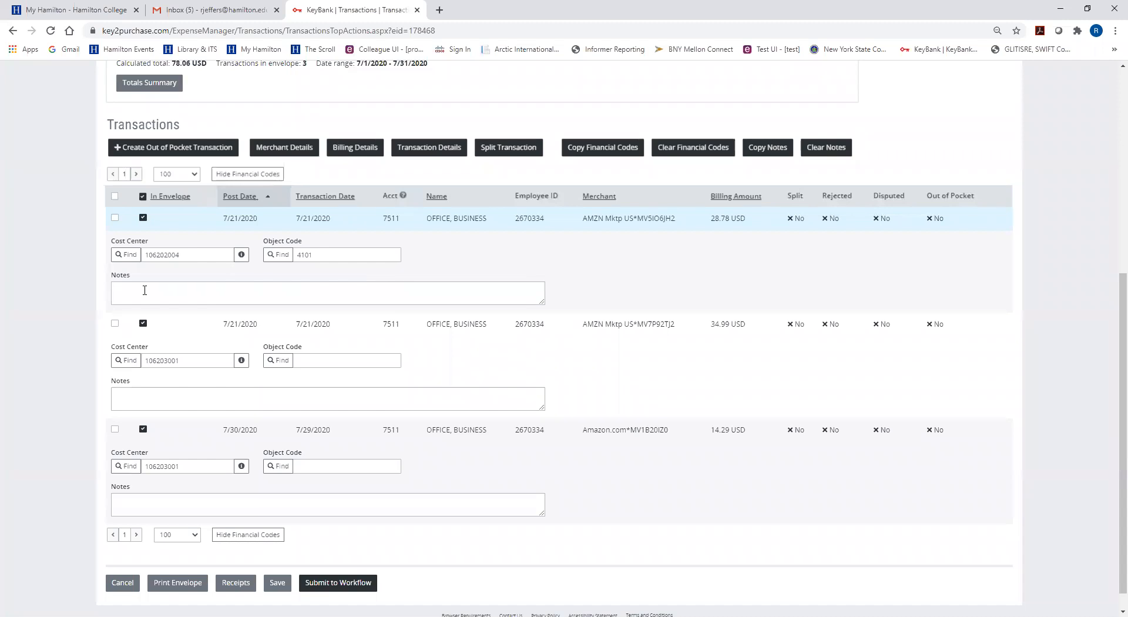
left_click(143, 290)
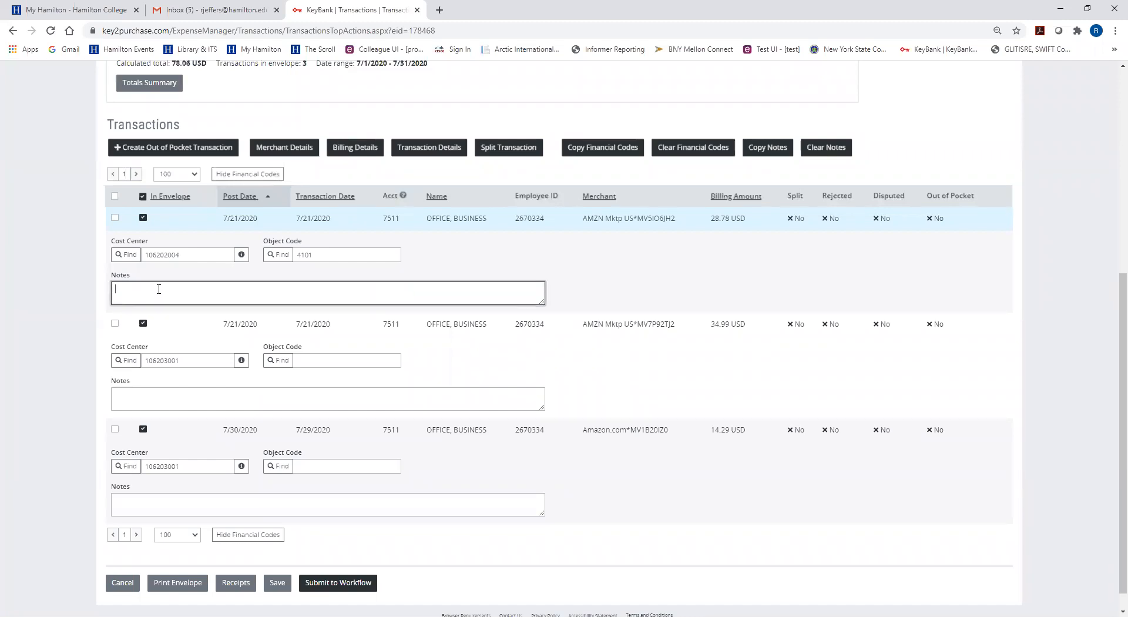
type("Paper working remote")
Code the second transaction with cost center 106202004 and object code 4101, and add the note "Toner working remote"
double_click(184, 360)
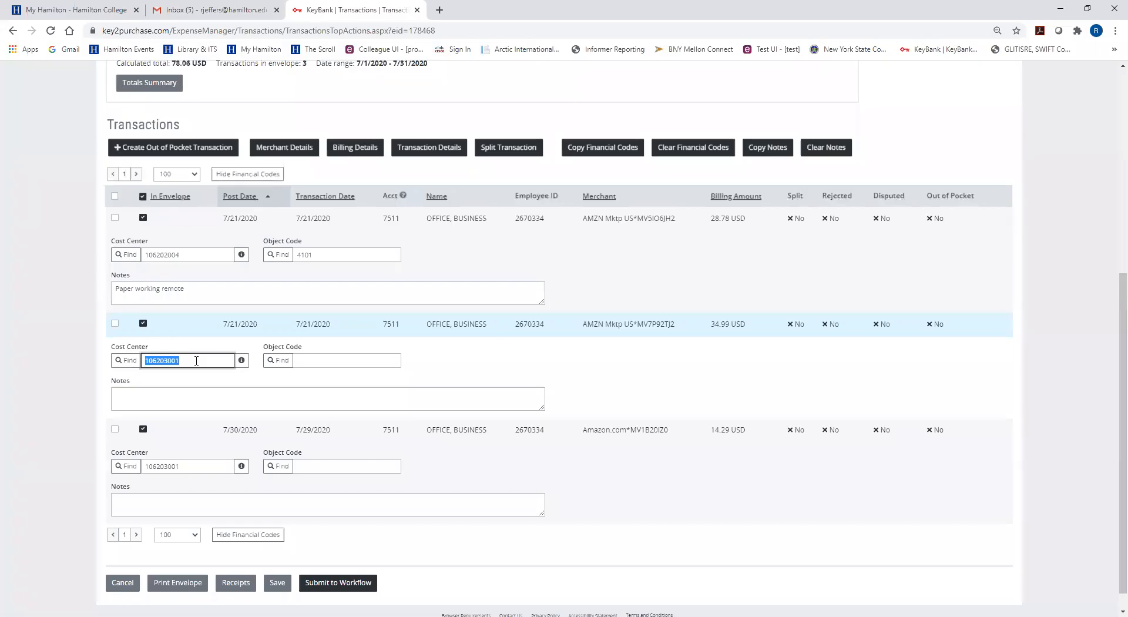
type("106202004")
left_click(306, 360)
type("4101")
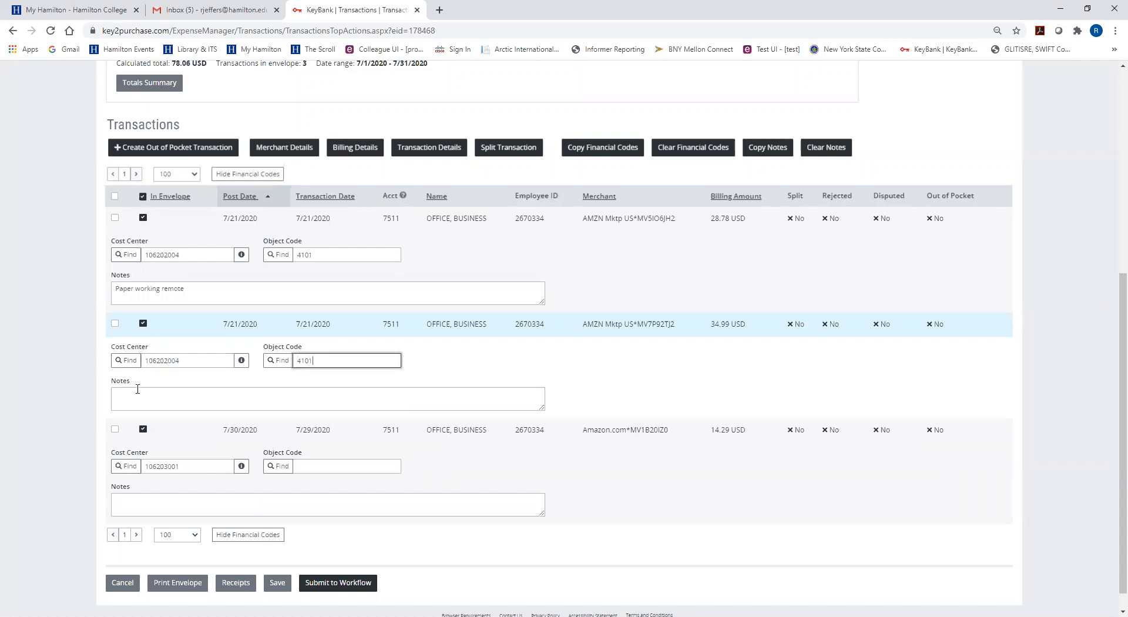
left_click(136, 397)
type("Toner wor")
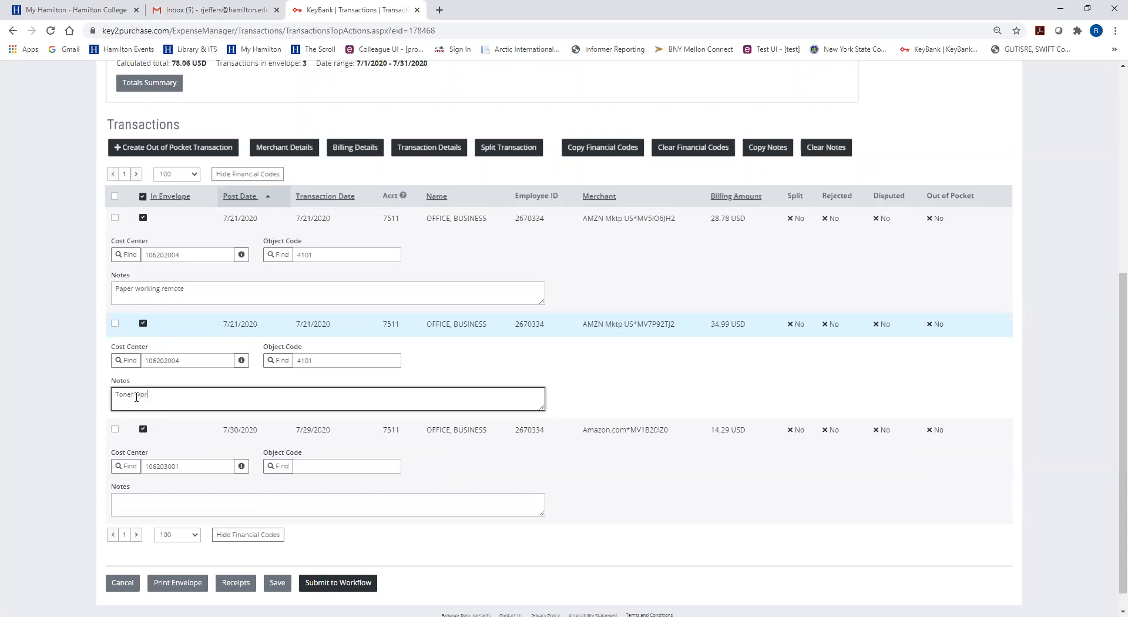
type("king remote")
Set the third transaction's cost center to 106202004 and its object code to 4101
left_click(189, 466)
double_click(189, 467)
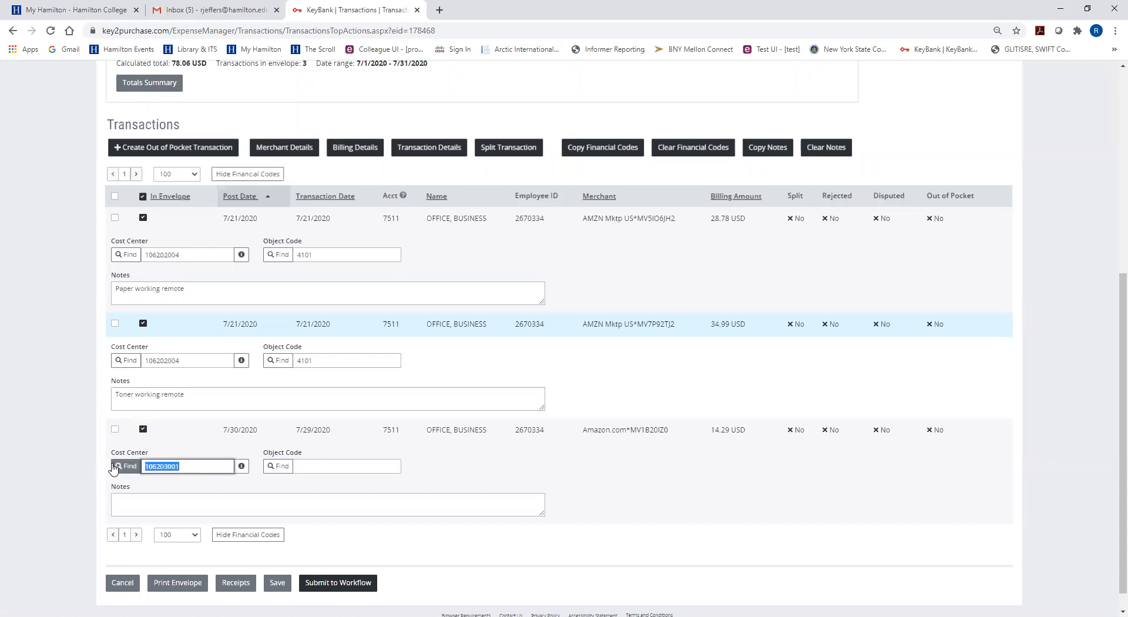
type("10")
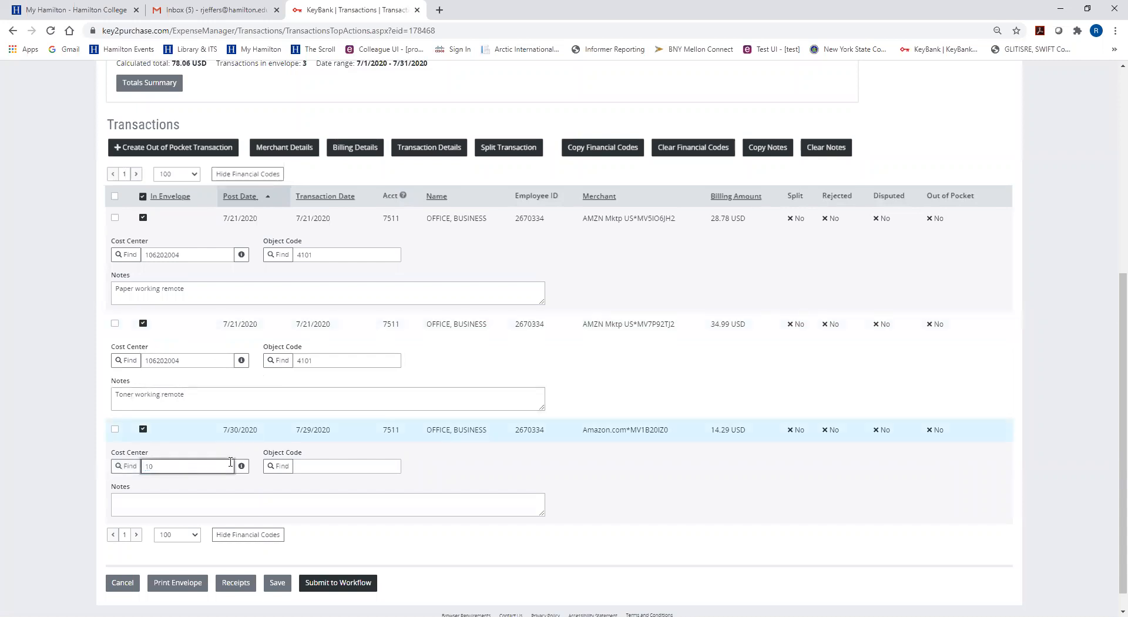
type("60")
type("202004")
left_click(316, 465)
type("4")
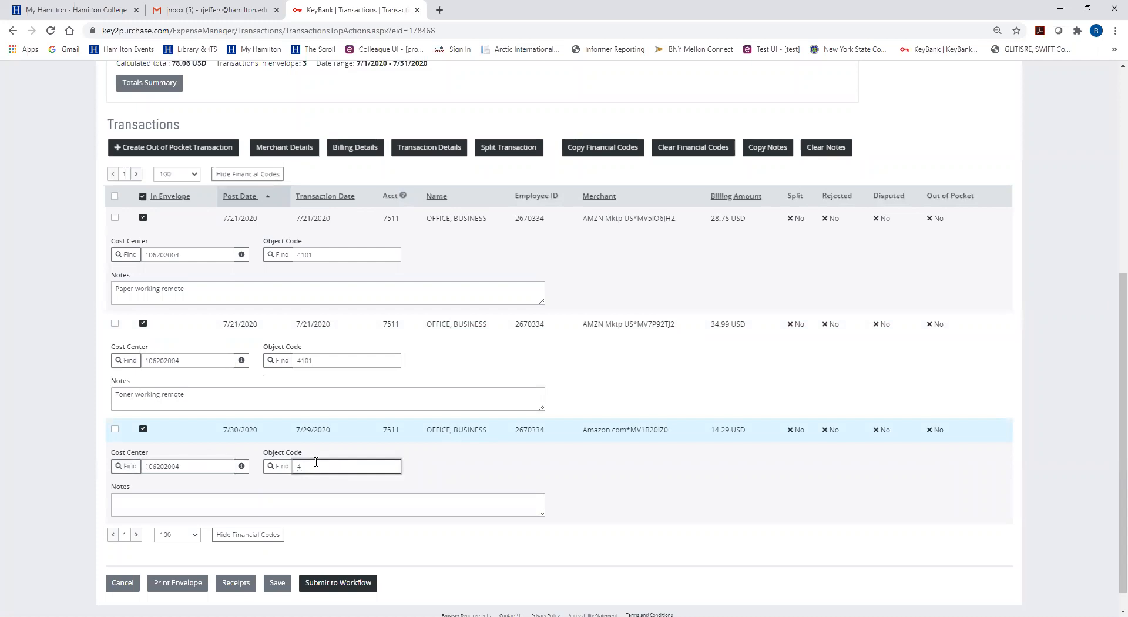
type("101")
Add the note "3 hole punch working remote" to the third transaction and save the envelope's transactions
left_click(126, 500)
type("Stap")
key("BackSpace")
key("BackSpace")
key("BackSpace")
type("3 ho")
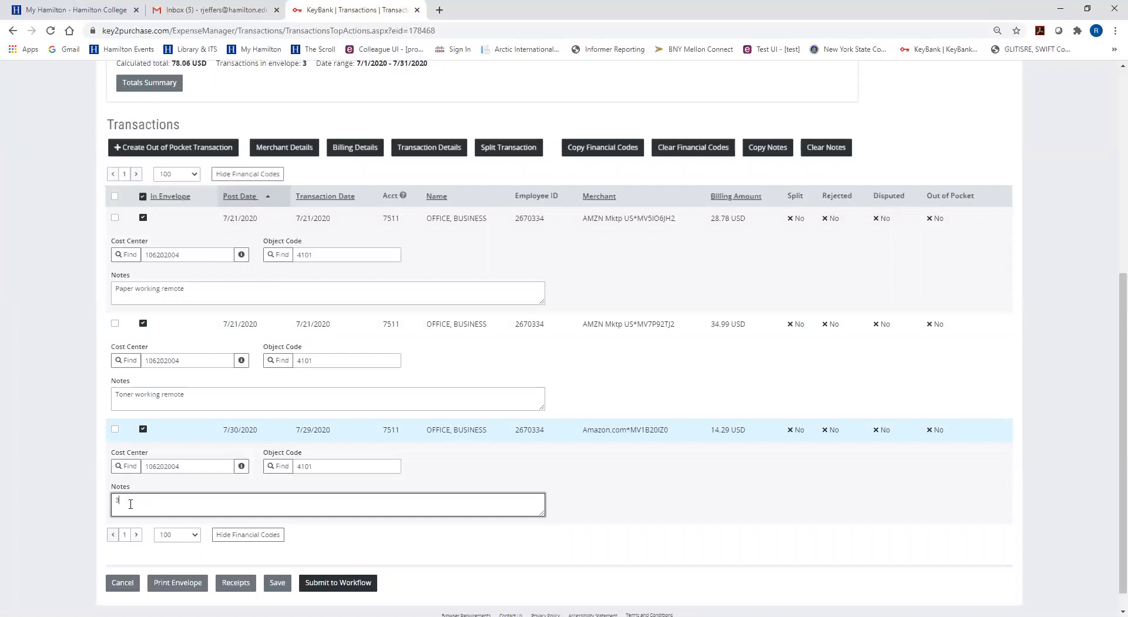
type("le punch working remote")
left_click(277, 584)
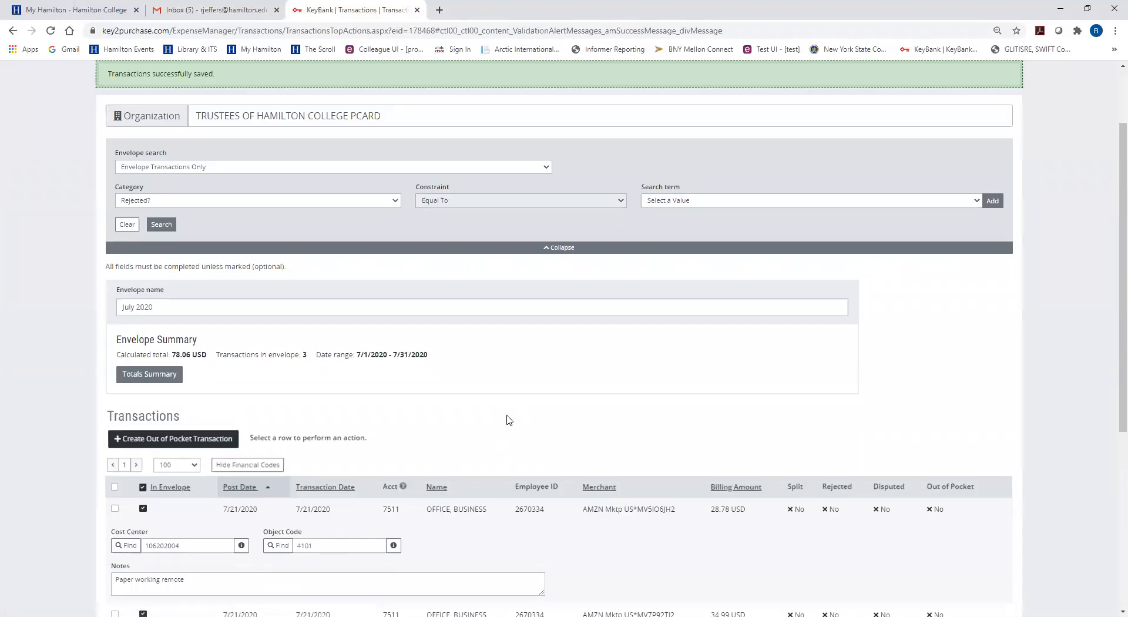
Start an out of pocket transaction for the envelope with merchant name "Gary Snack Shack" and an amount of 2.50 USD
scroll(491, 409, "down", 4)
scroll(491, 409, "down", 1)
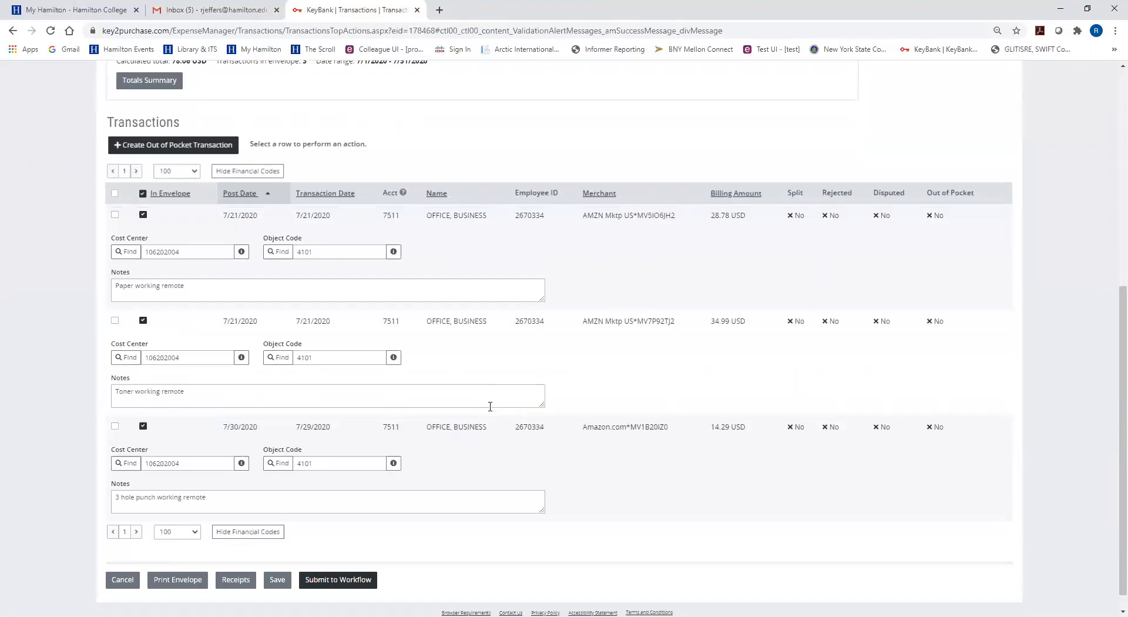
scroll(491, 411, "down", 1)
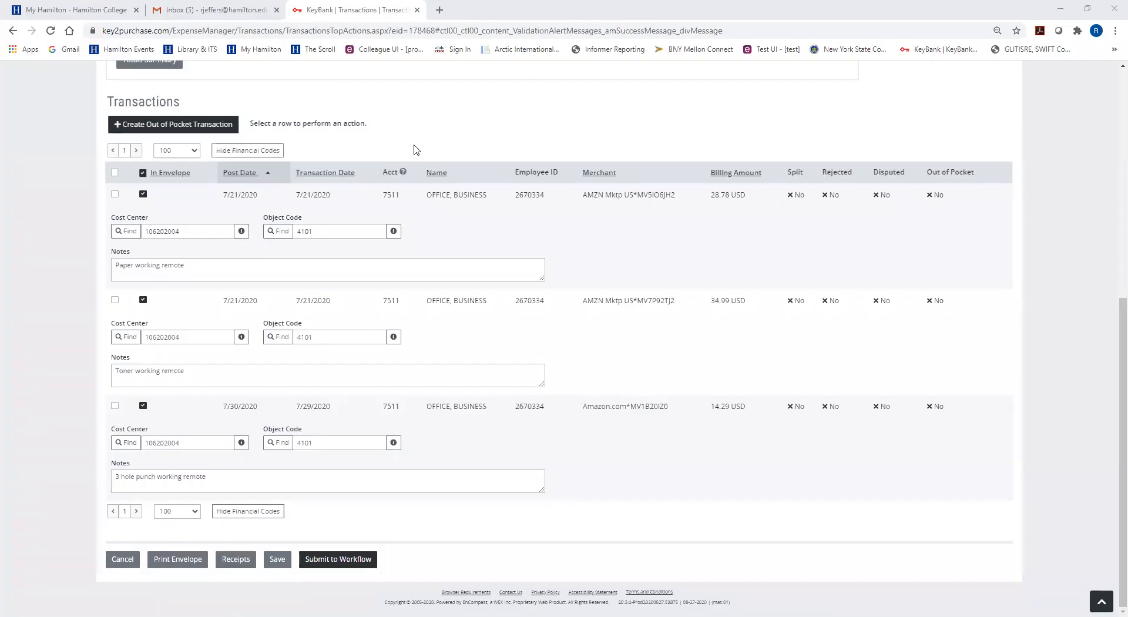
left_click(184, 132)
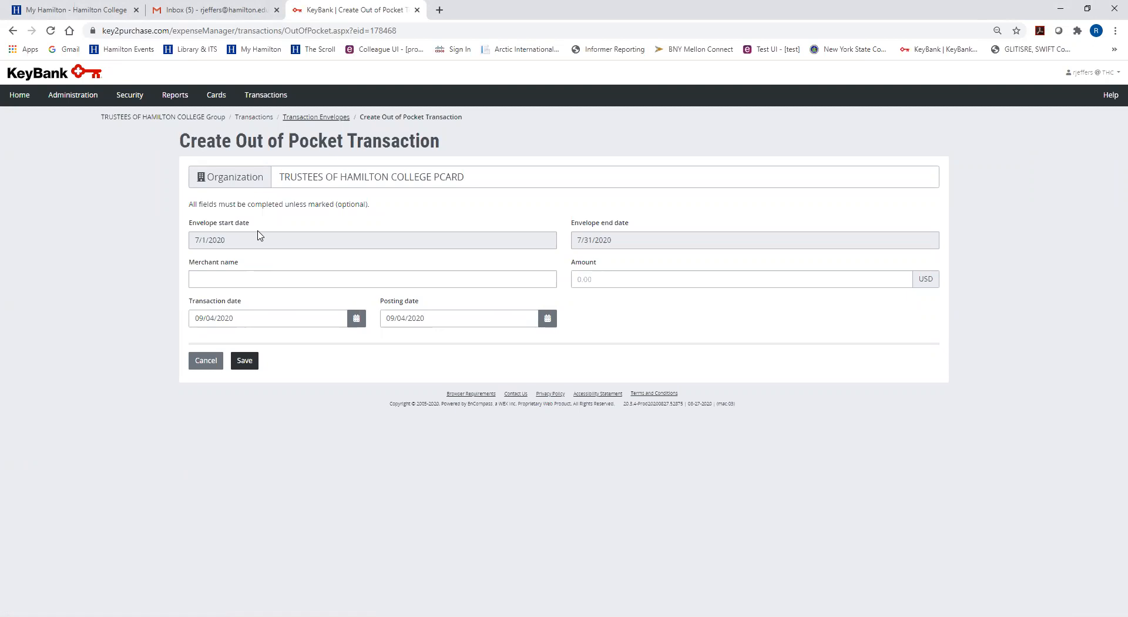
left_click(220, 281)
type("G")
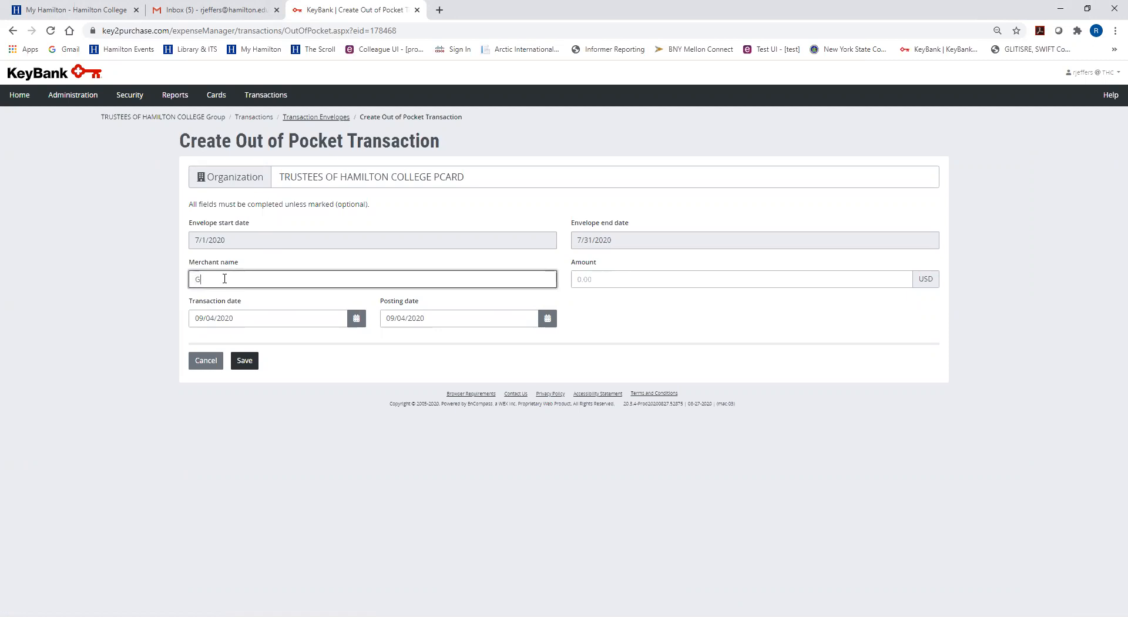
type("ary Snack Shack")
left_click(587, 279)
type("2.50")
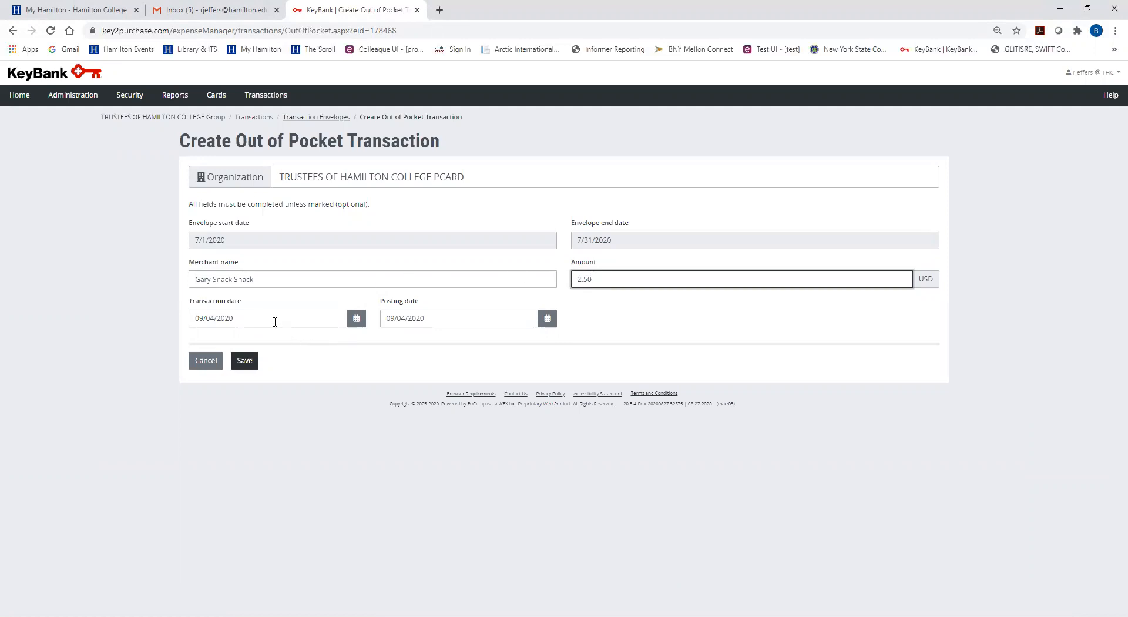
Set the out of pocket transaction's transaction date and posting date to 07/29/2020 and save it
left_click(354, 319)
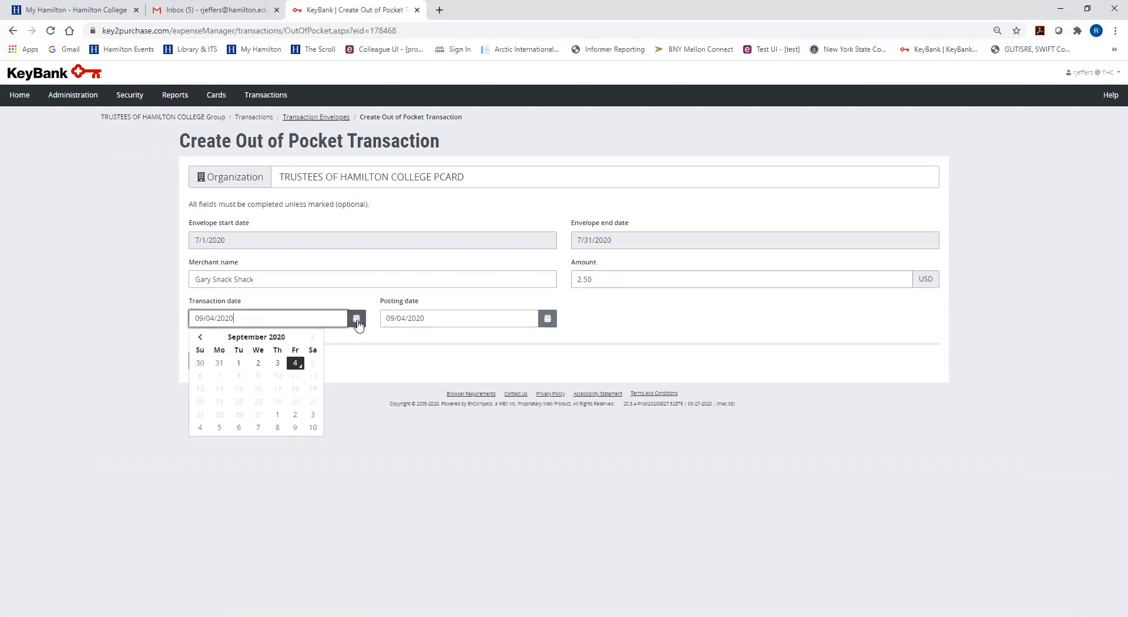
left_click(200, 338)
left_click(200, 337)
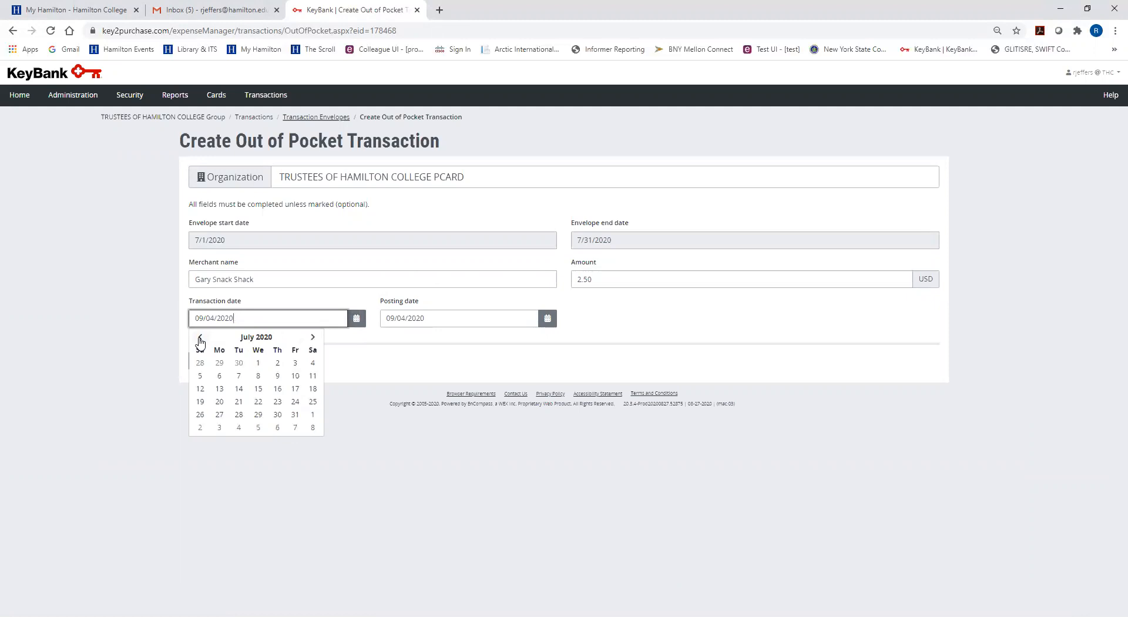
left_click(259, 416)
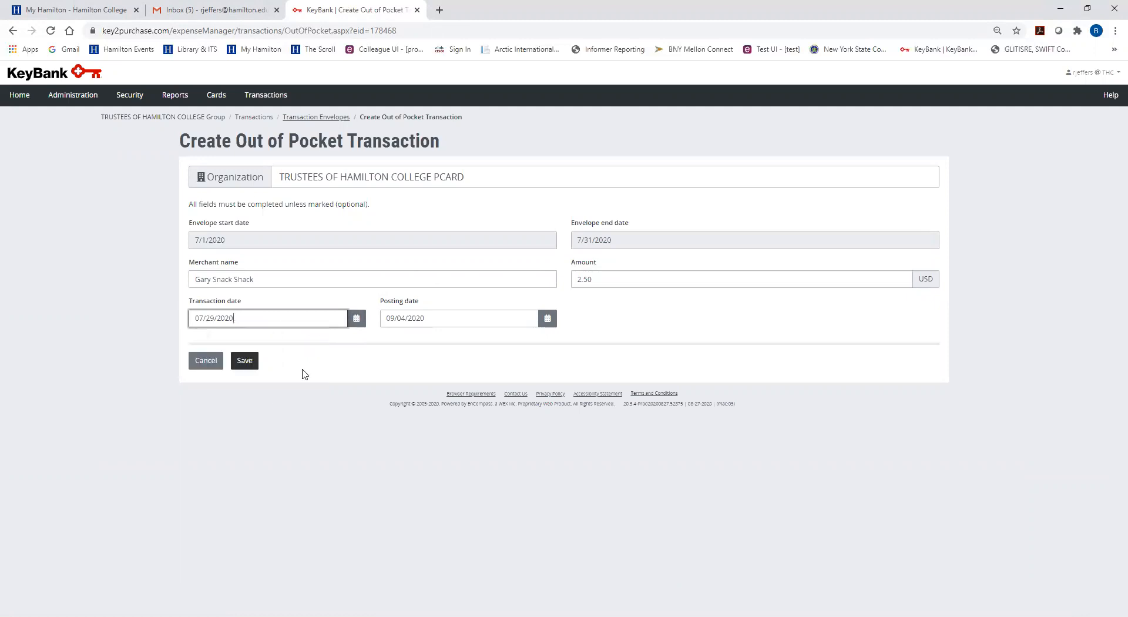
left_click(548, 320)
left_click(392, 338)
left_click(392, 338)
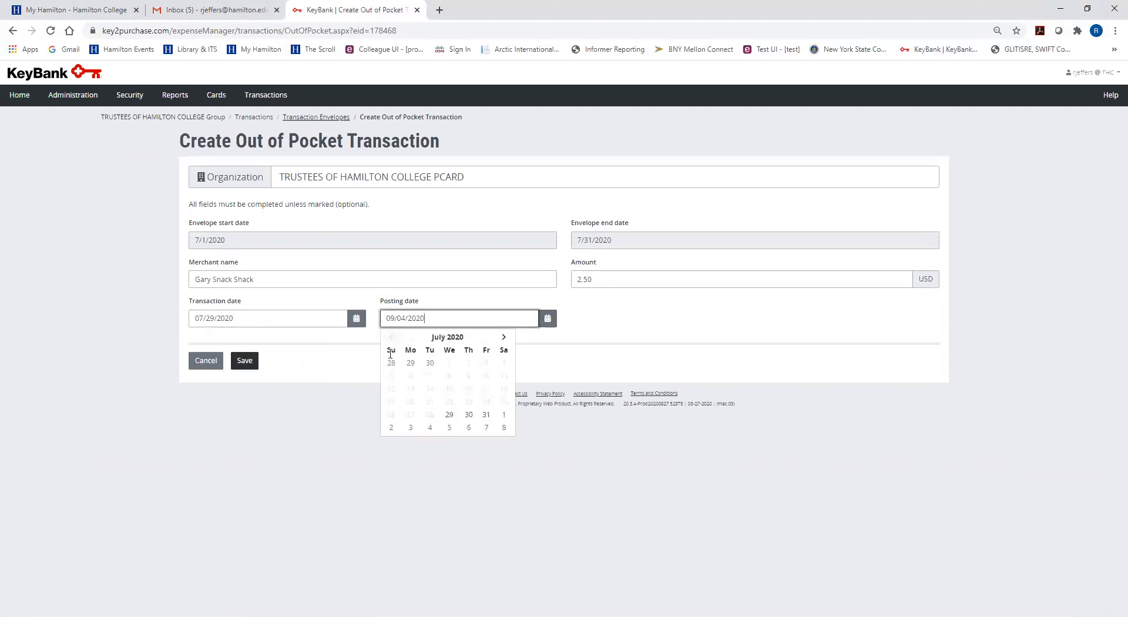
left_click(449, 414)
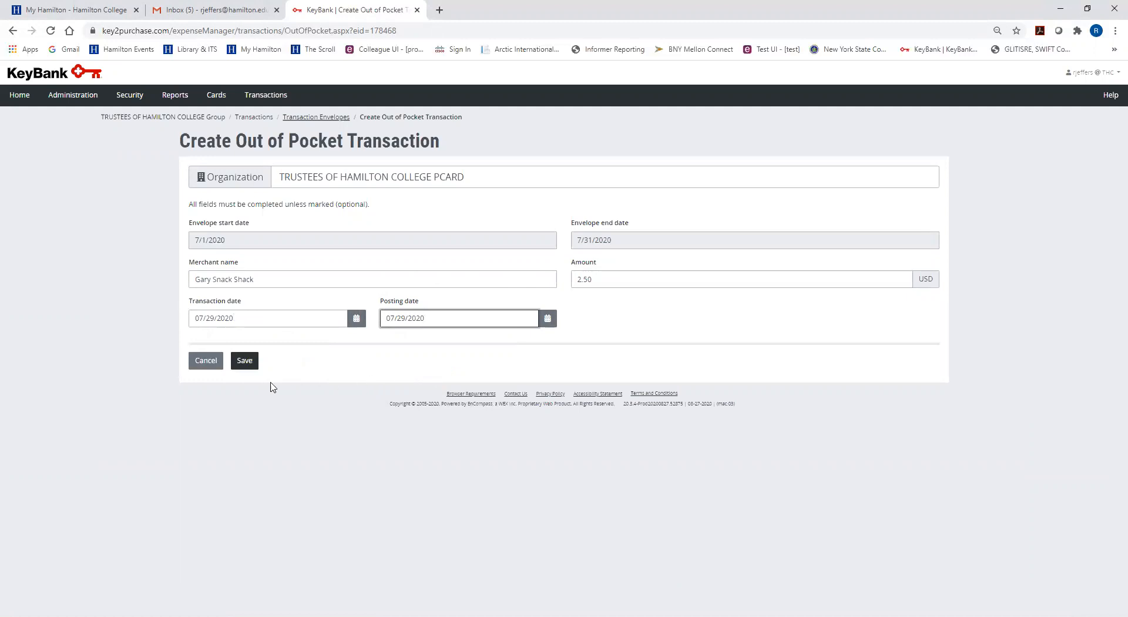
left_click(247, 364)
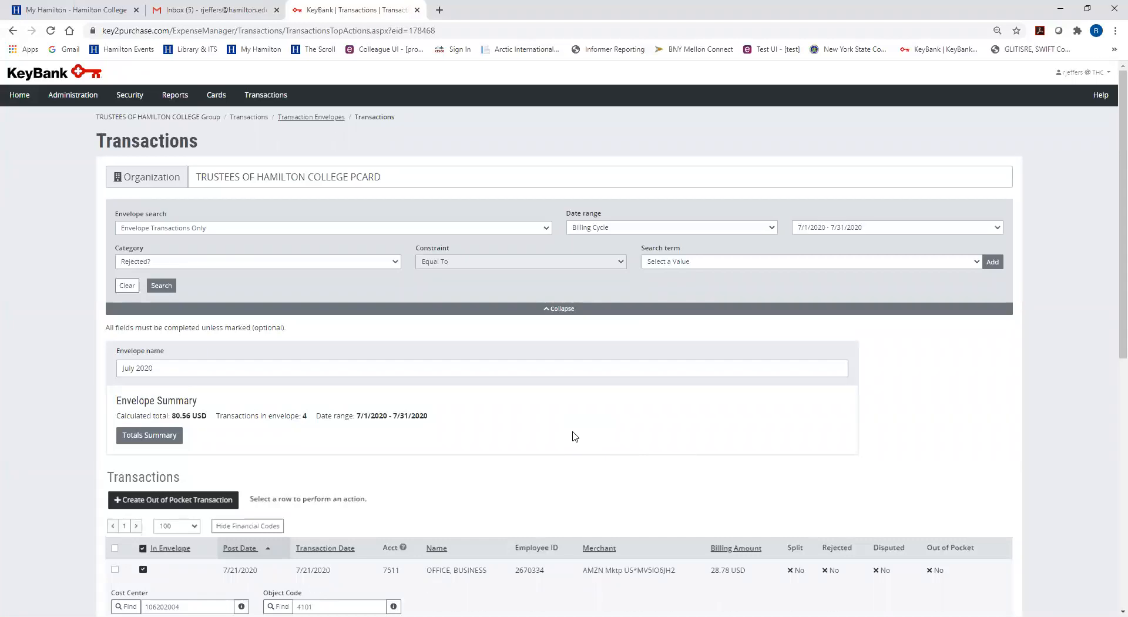
Set the object code of the Gary Snack Shack out of pocket transaction to 4101
scroll(570, 436, "down", 2)
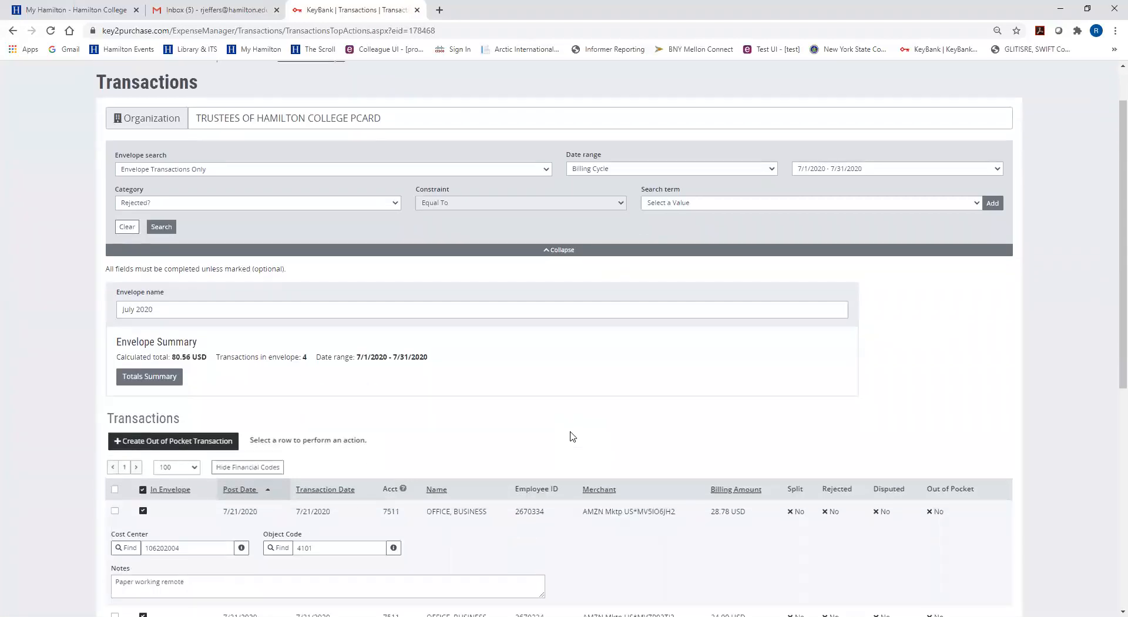
scroll(570, 435, "down", 5)
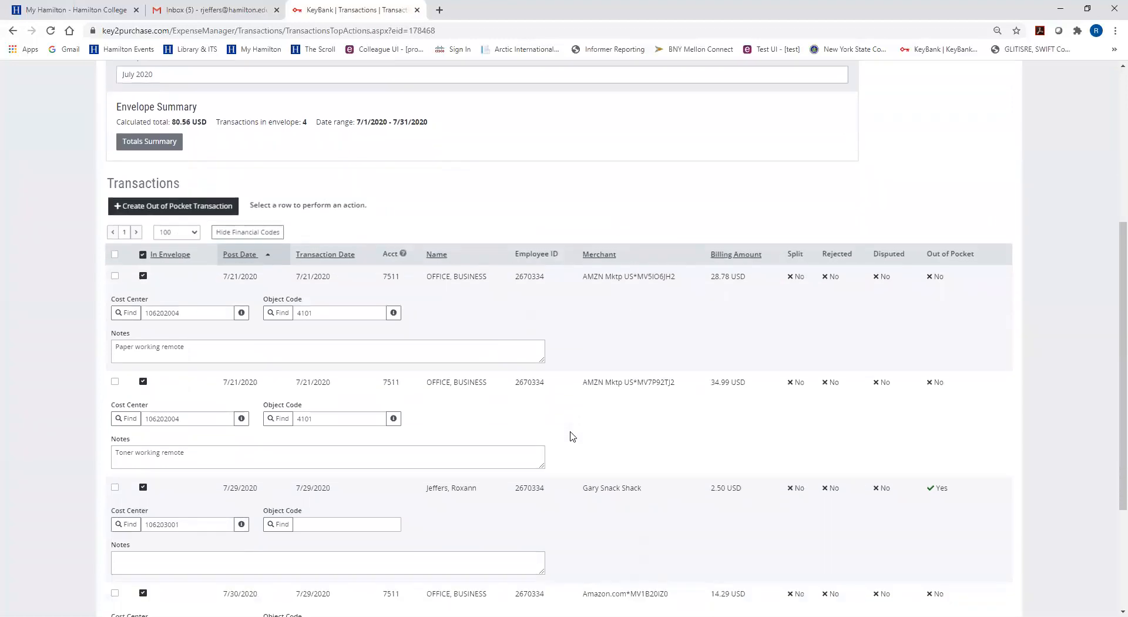
double_click(967, 383)
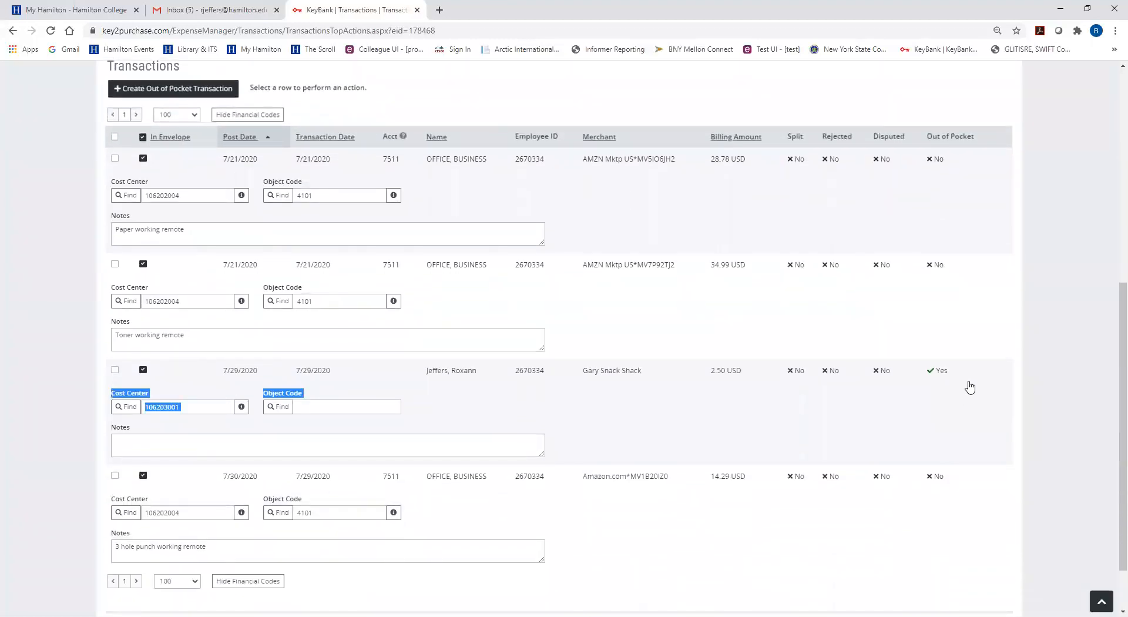
left_click(704, 425)
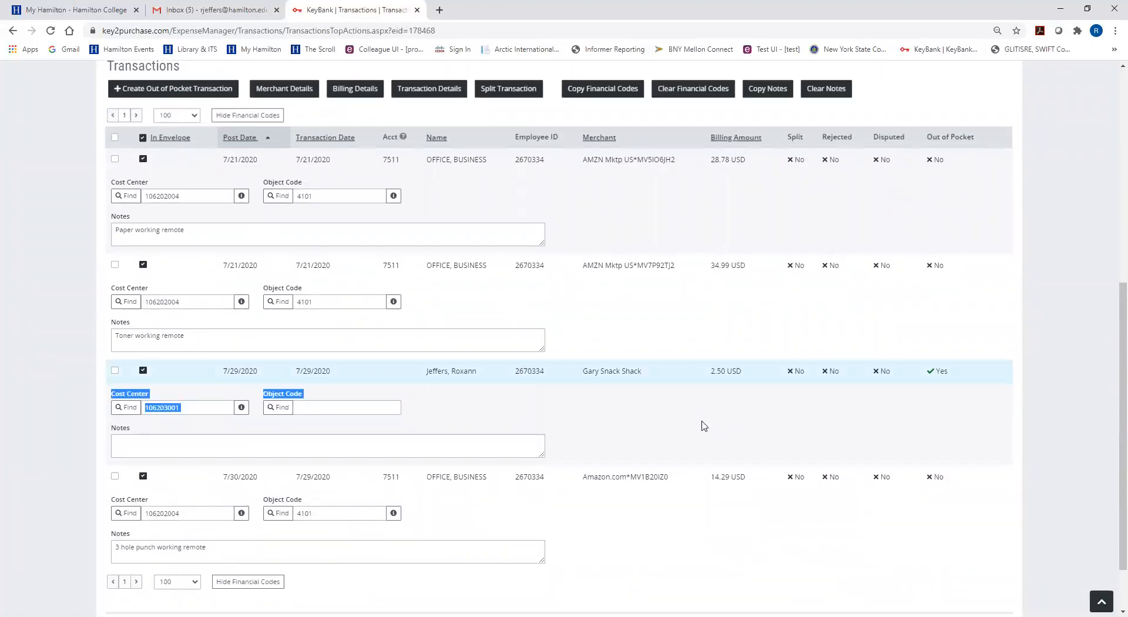
left_click_drag(914, 355, 984, 388)
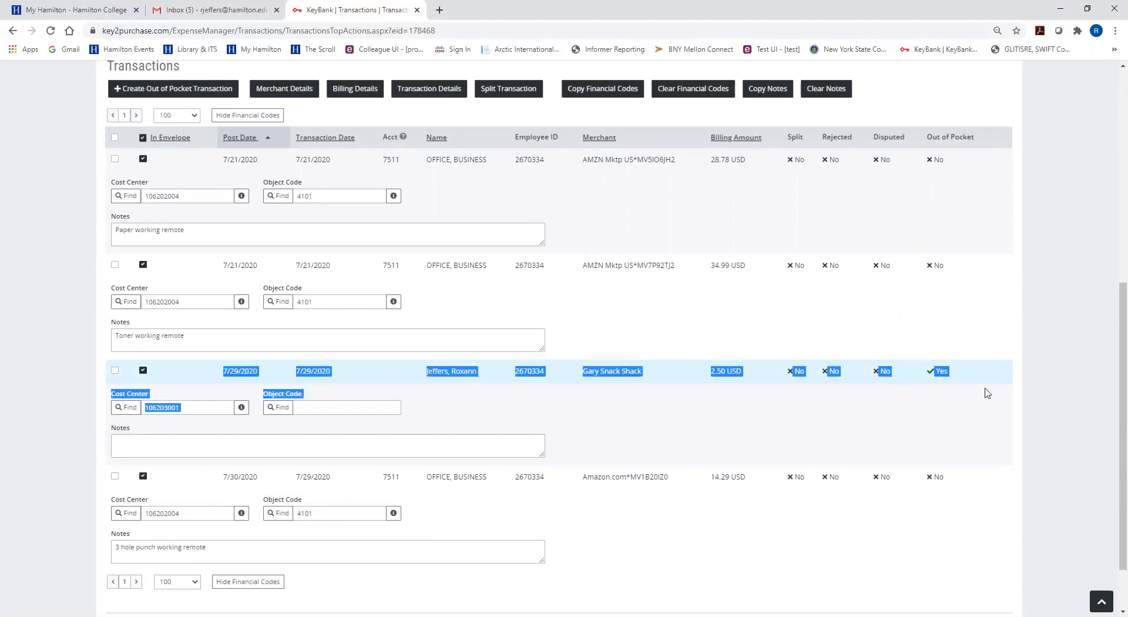
left_click(879, 416)
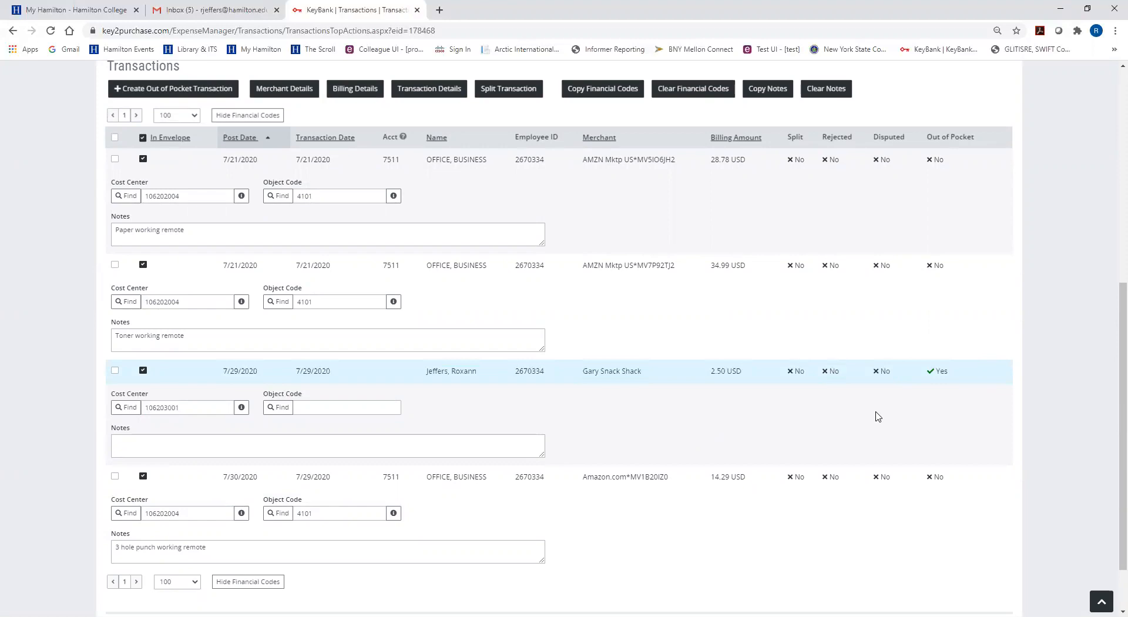
left_click(307, 404)
left_click(308, 408)
type("4101")
Add the note "drink" to the Gary Snack Shack transaction and save the envelope's transactions
left_click(126, 445)
type("drink")
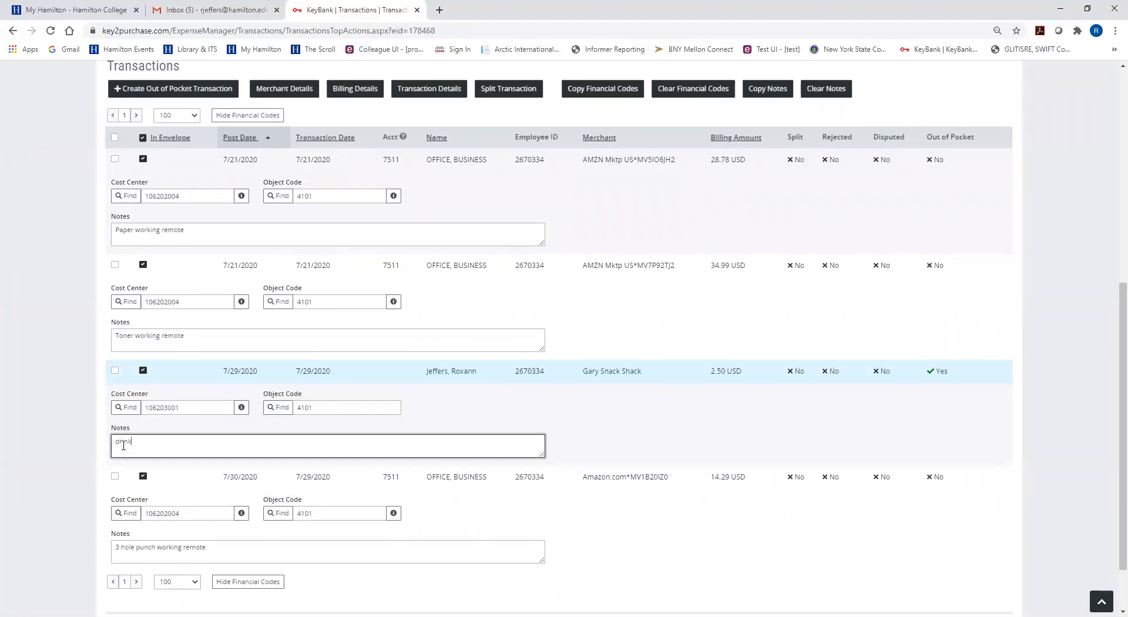
left_click(608, 436)
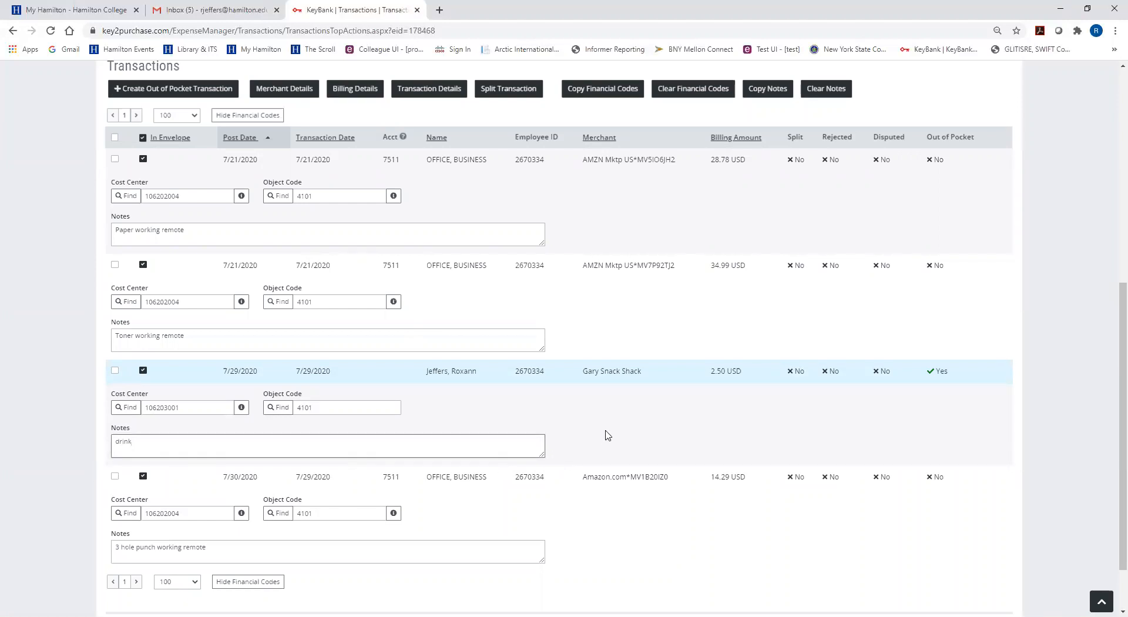
scroll(608, 438, "down", 1)
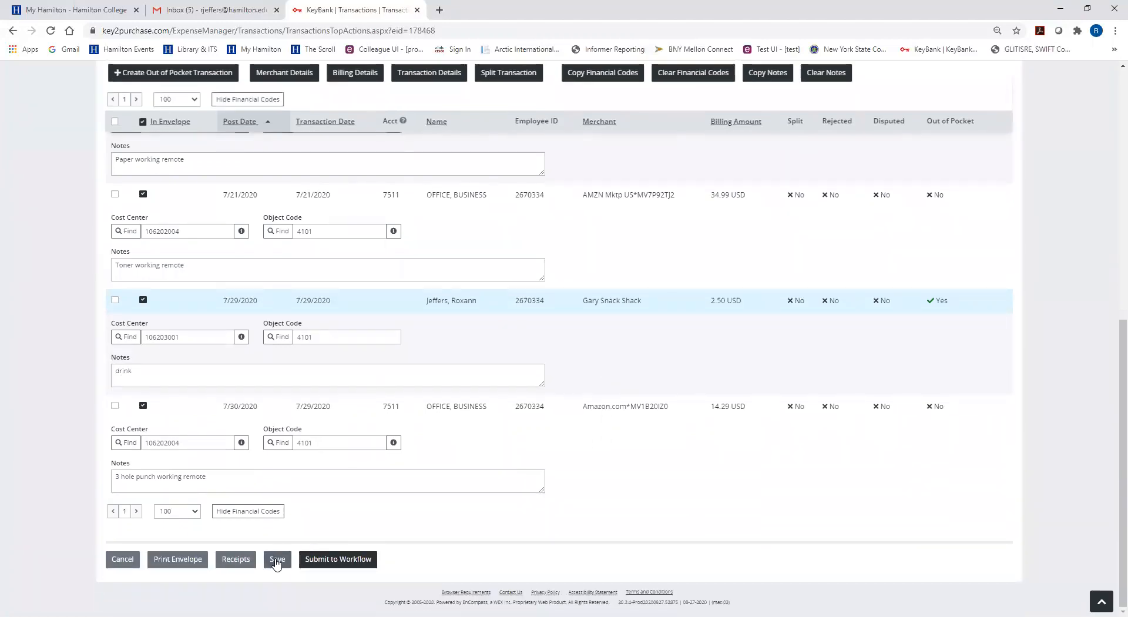
left_click(277, 563)
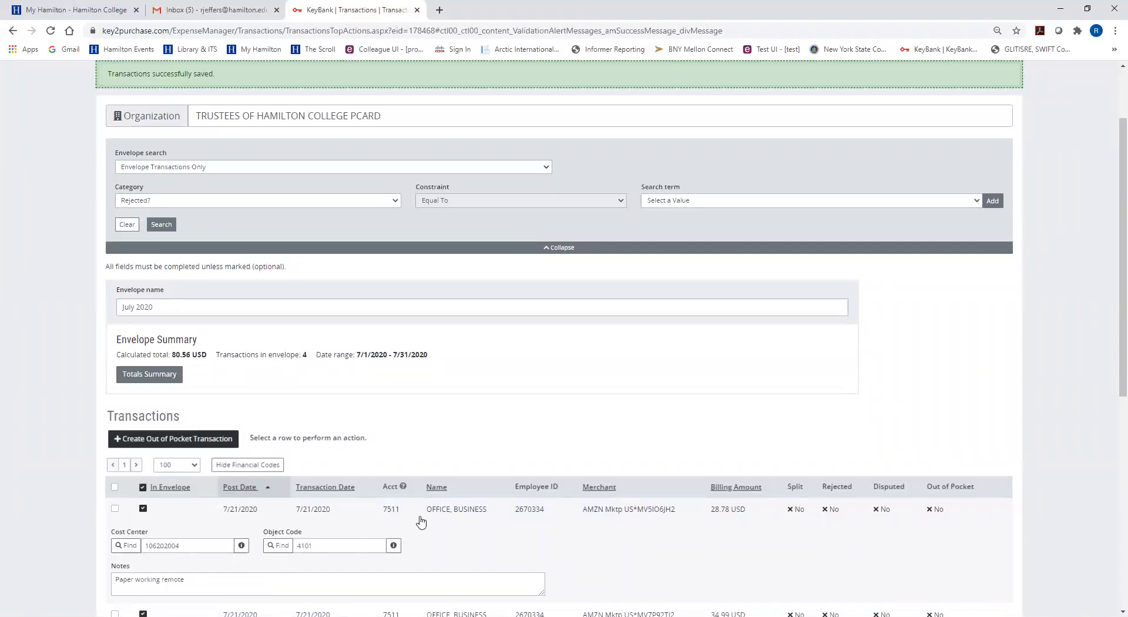
Select the Gary Snack Shack transaction and unmark it as included in the envelope
scroll(415, 520, "down", 2)
scroll(415, 519, "down", 5)
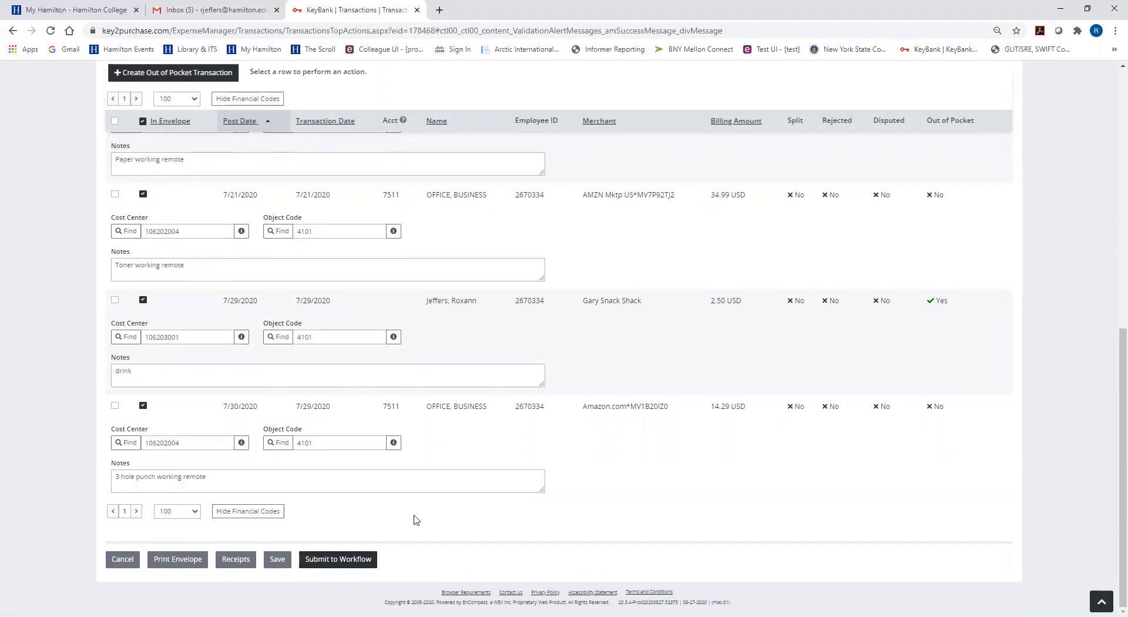
left_click(461, 307)
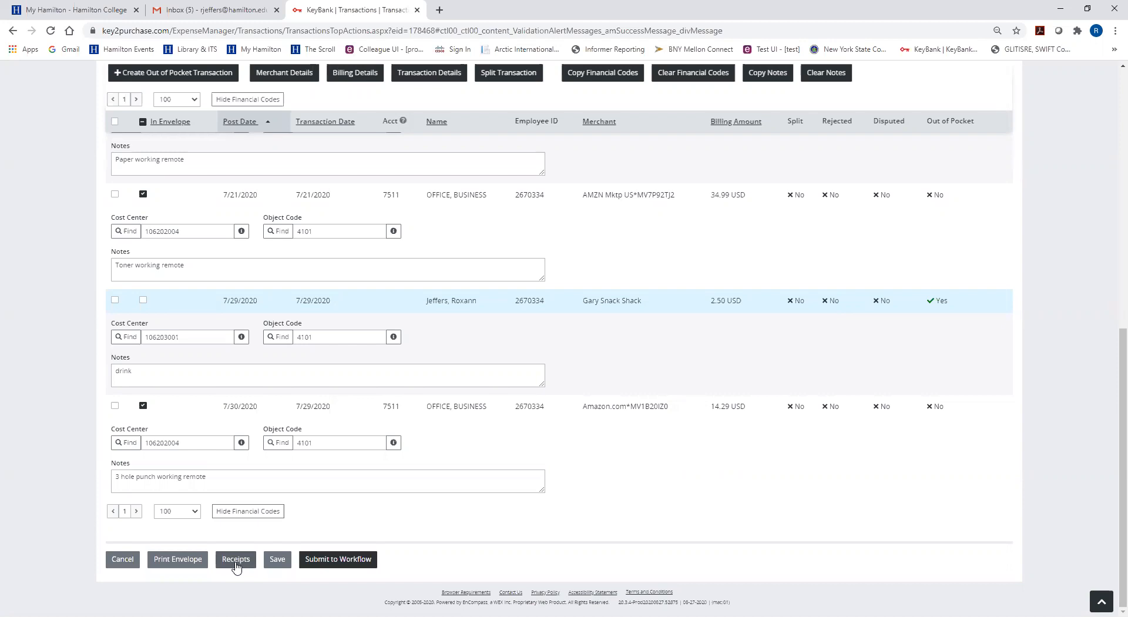
Choose the Amazon.com 14.29 PDF as the envelope's first receipt, from Business Office Key2purchase Receipts > 2020 > July > Business Office
left_click(235, 560)
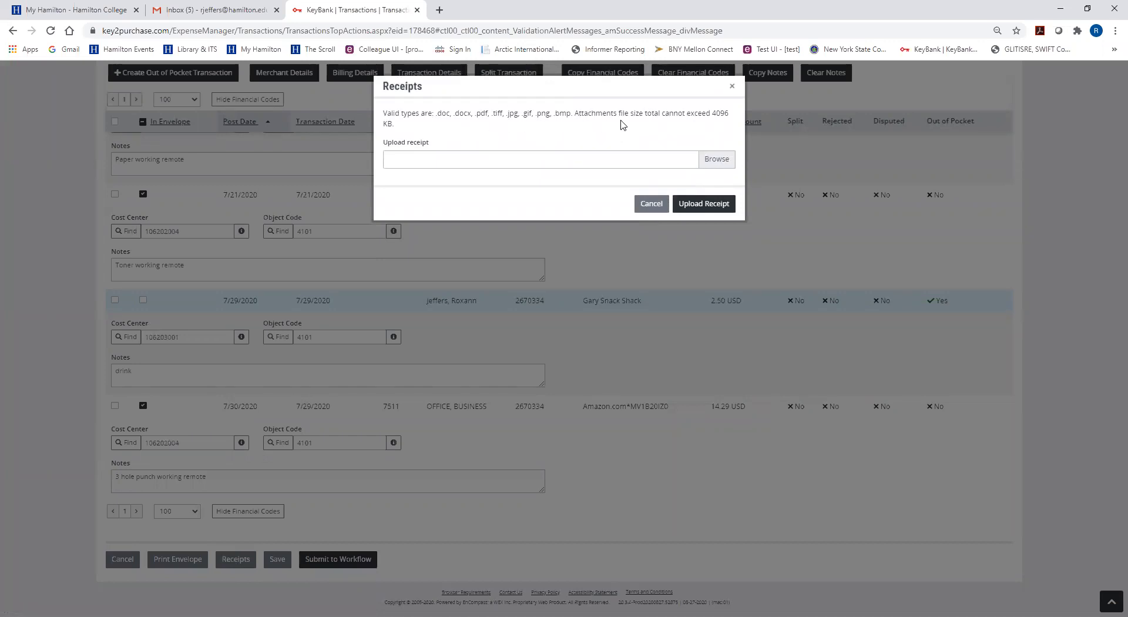
left_click(714, 165)
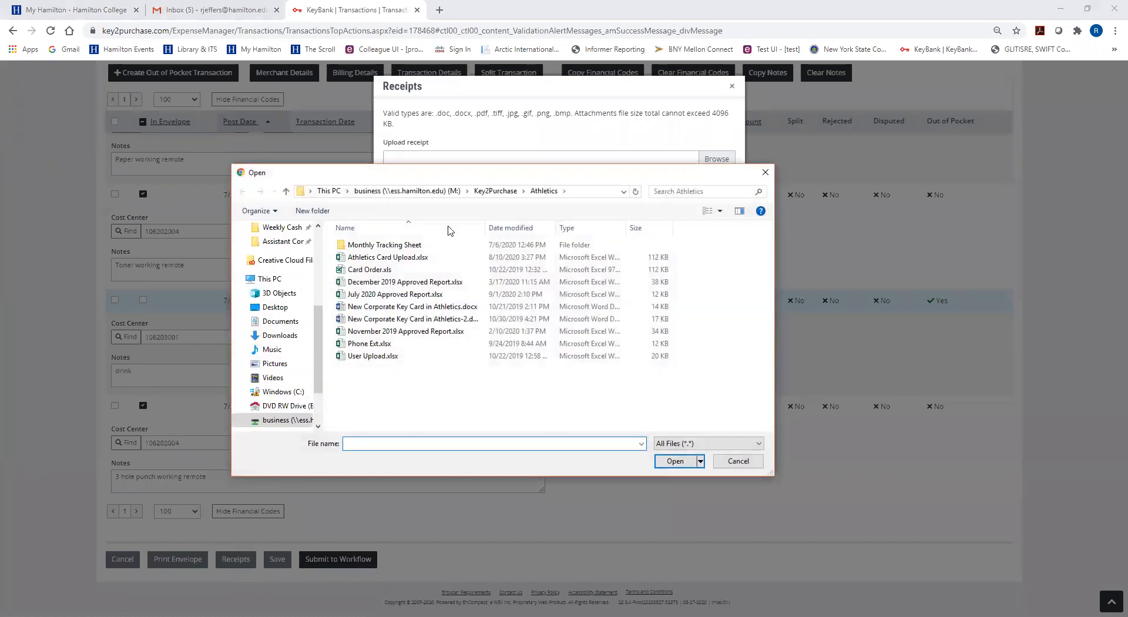
left_click(379, 192)
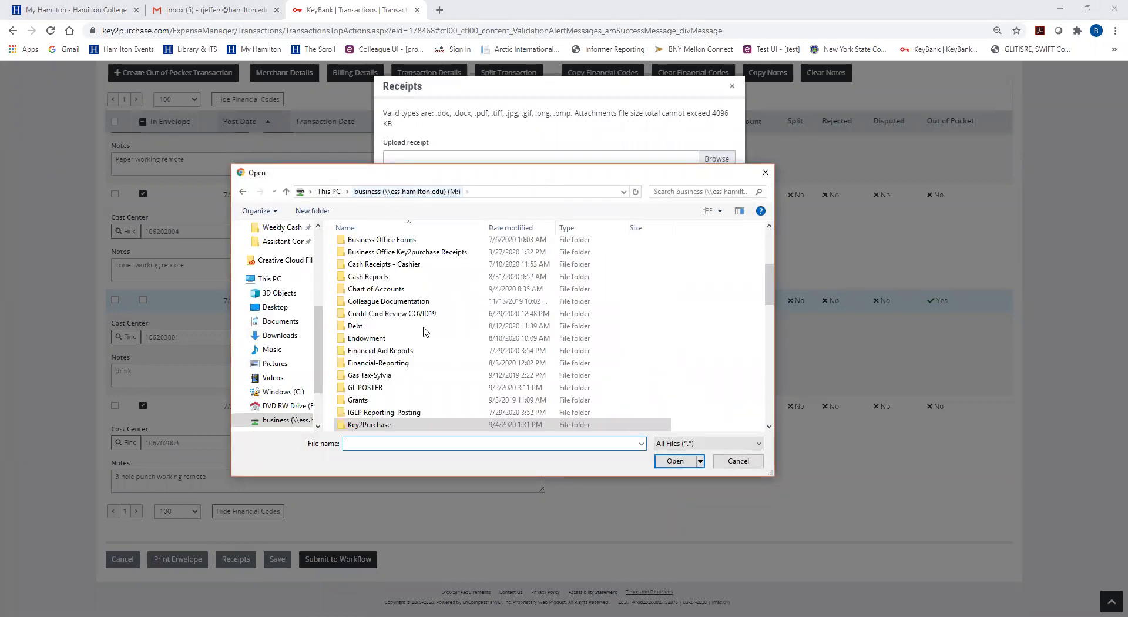
scroll(405, 318, "down", 3)
scroll(405, 317, "up", 3)
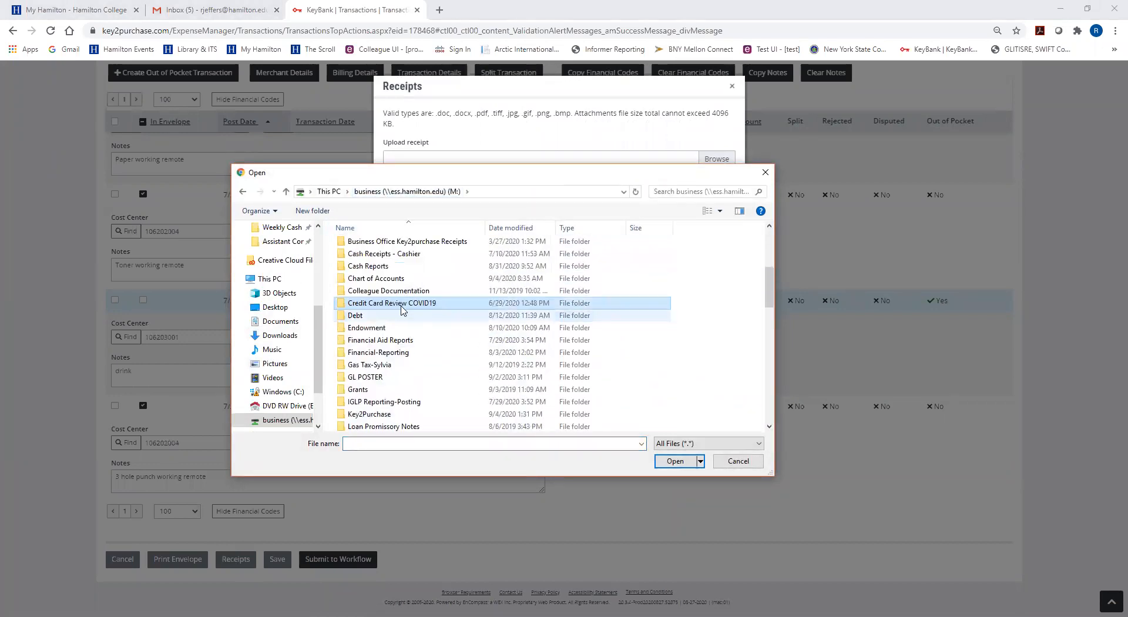
double_click(370, 243)
double_click(370, 258)
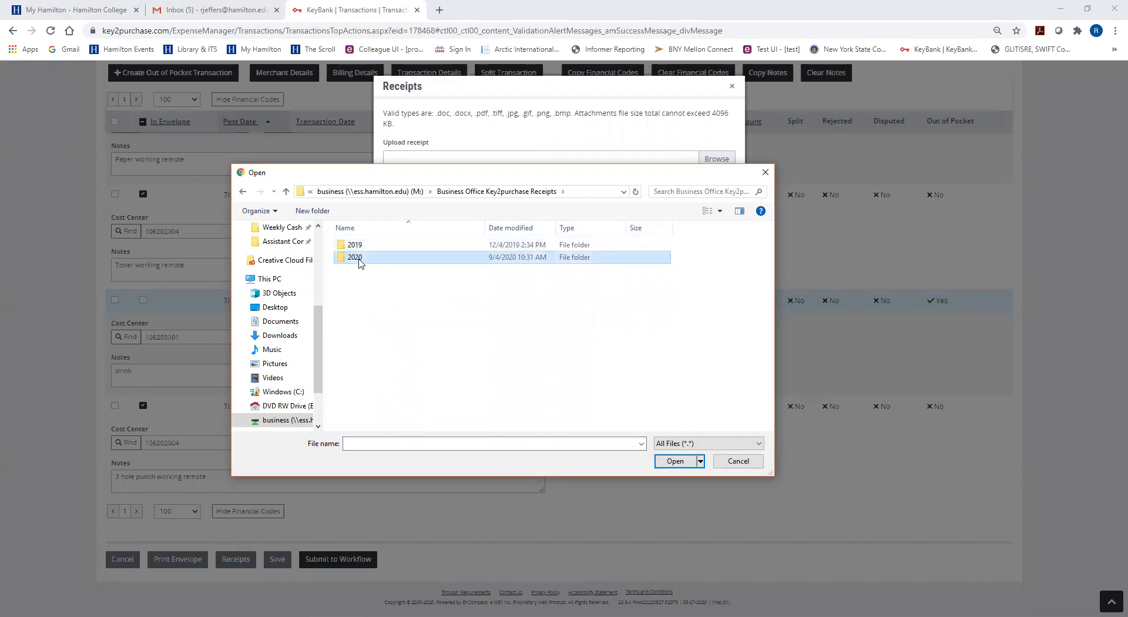
double_click(358, 282)
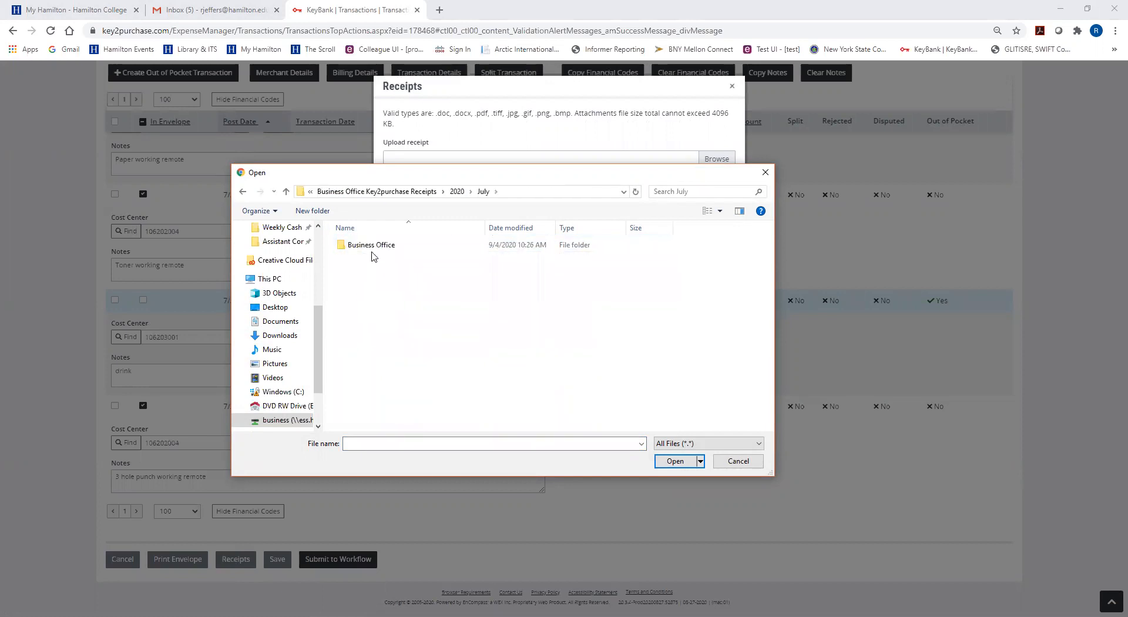
double_click(371, 245)
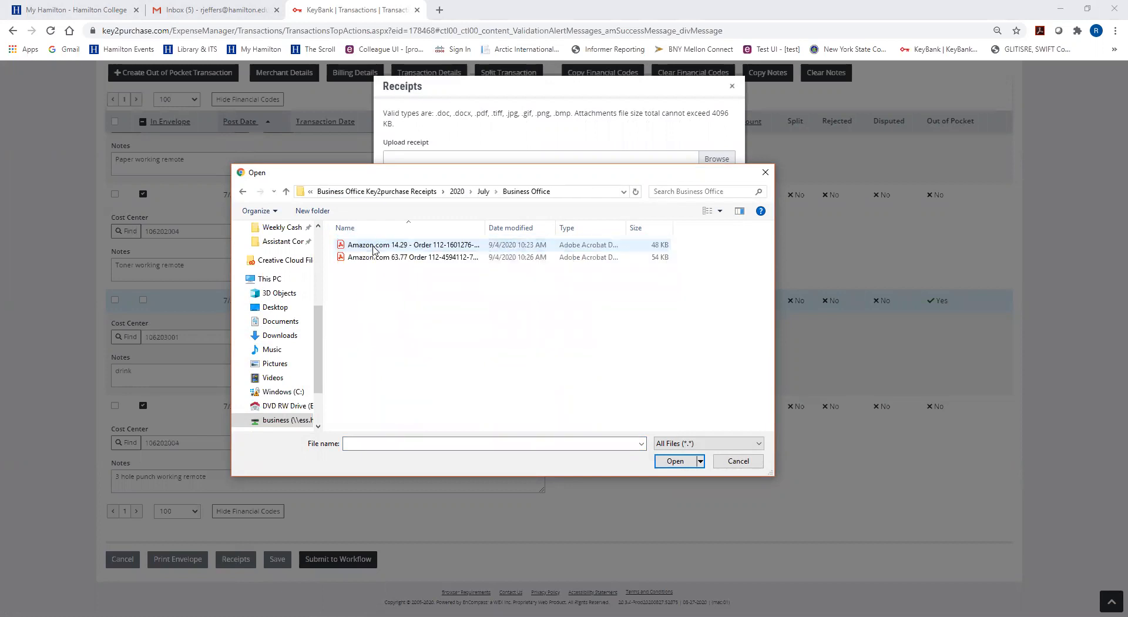
left_click(373, 249)
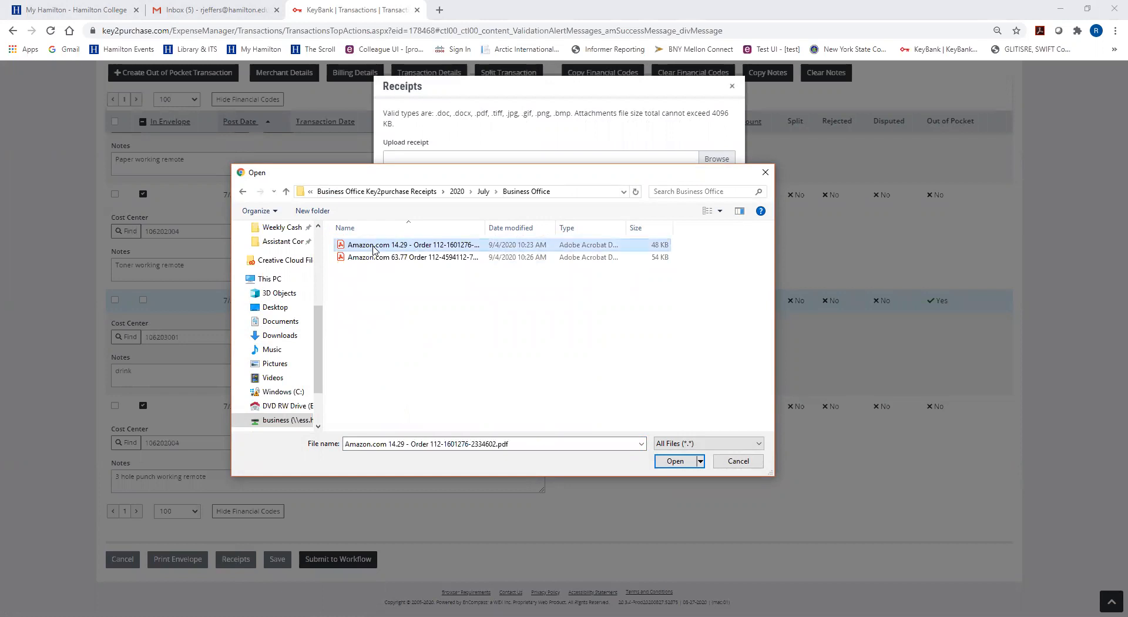
left_click(676, 461)
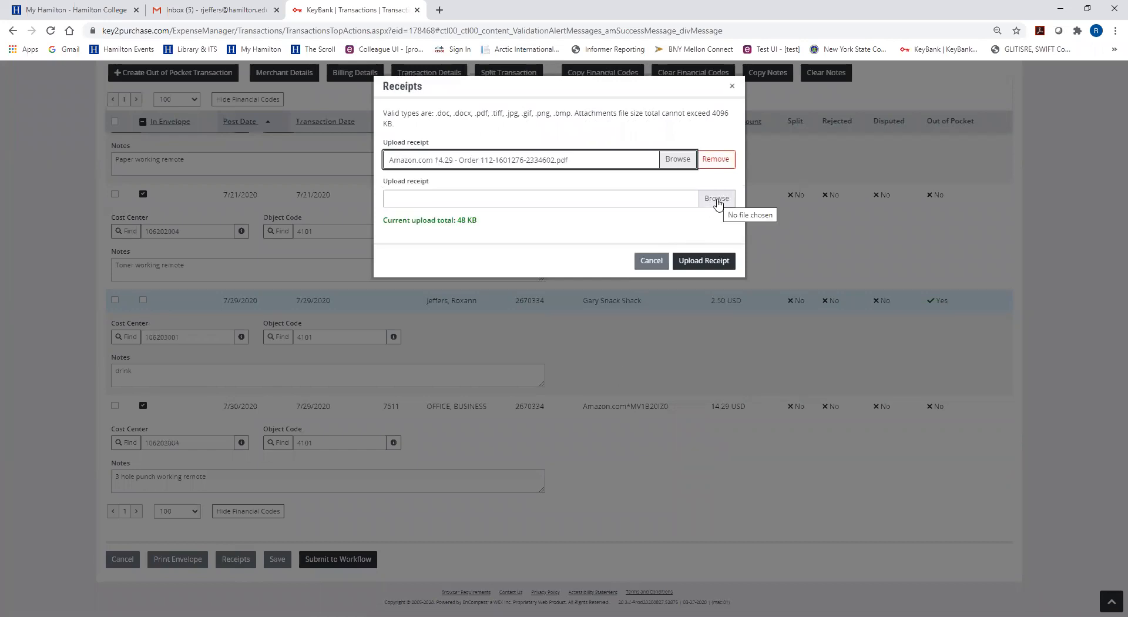
Add the Amazon.com 63.77 PDF as both the second and third receipt and upload all the chosen receipts
left_click(717, 200)
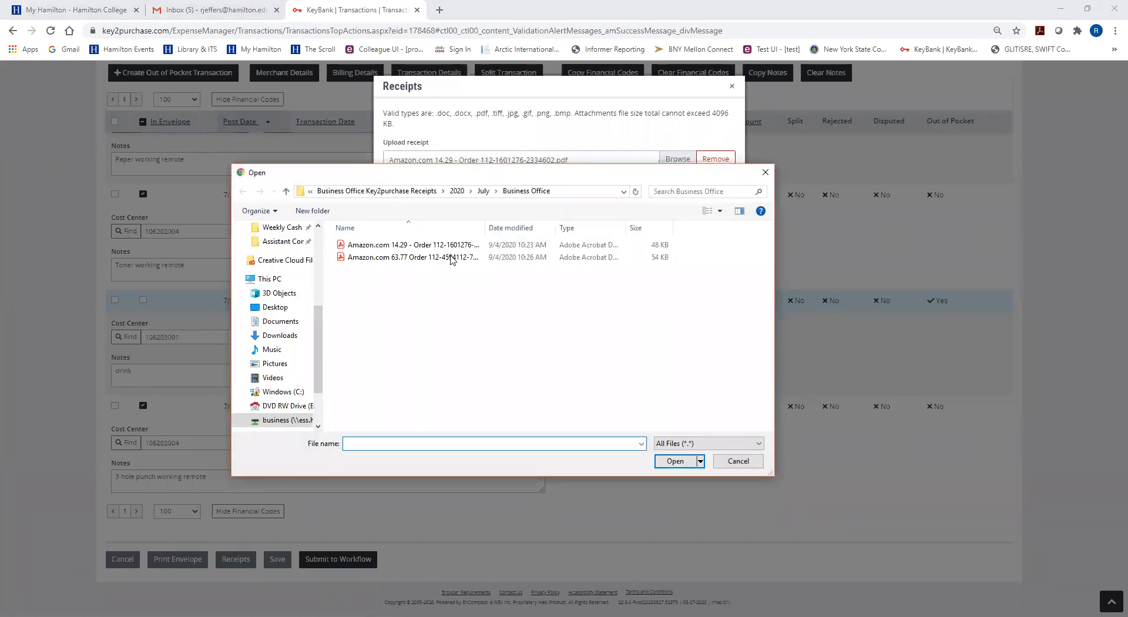
left_click(450, 259)
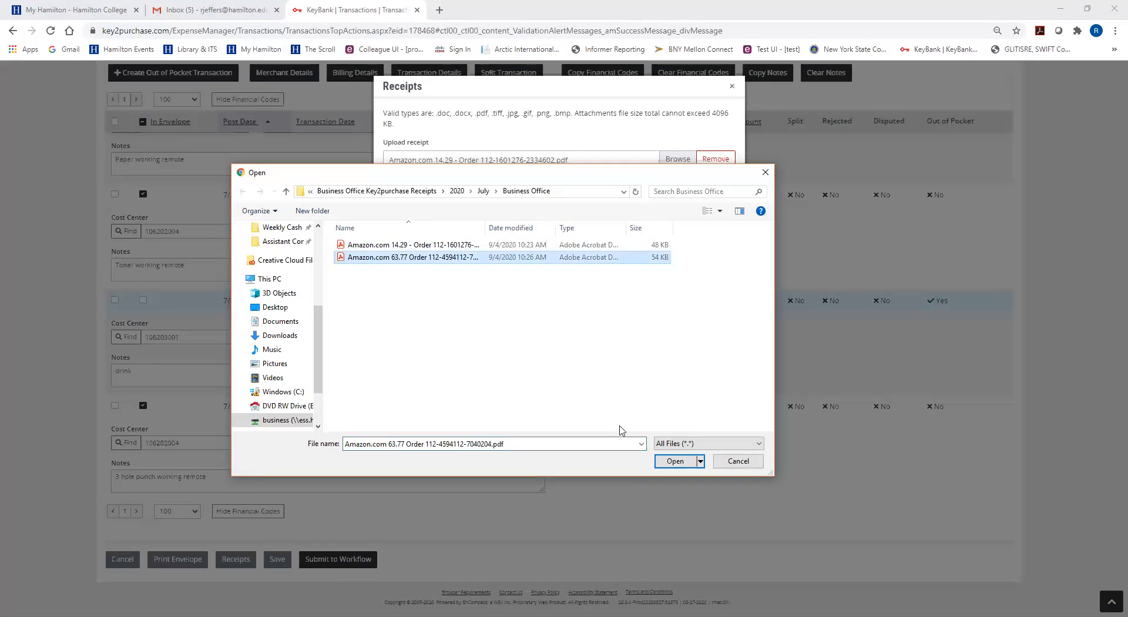
left_click(673, 463)
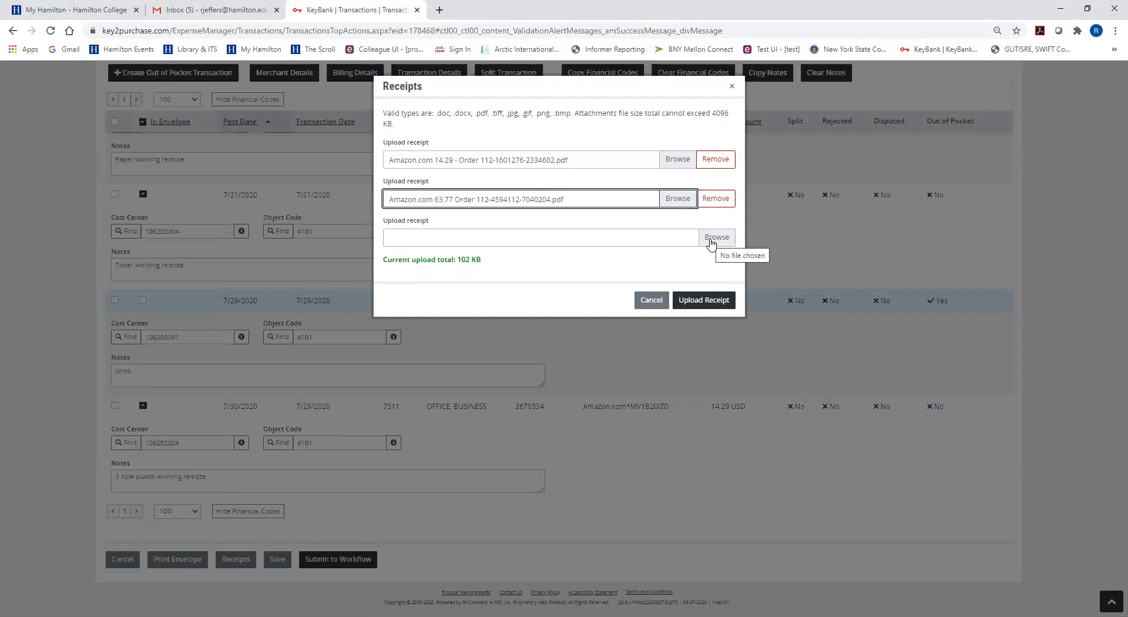
left_click(711, 241)
left_click(411, 258)
left_click(675, 462)
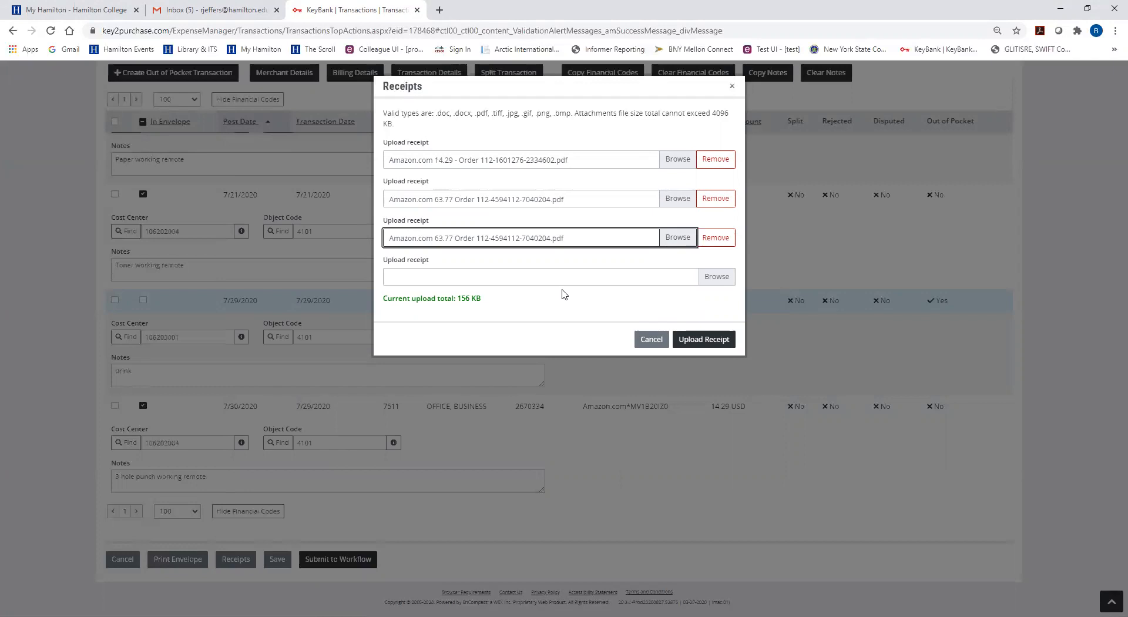
left_click(696, 341)
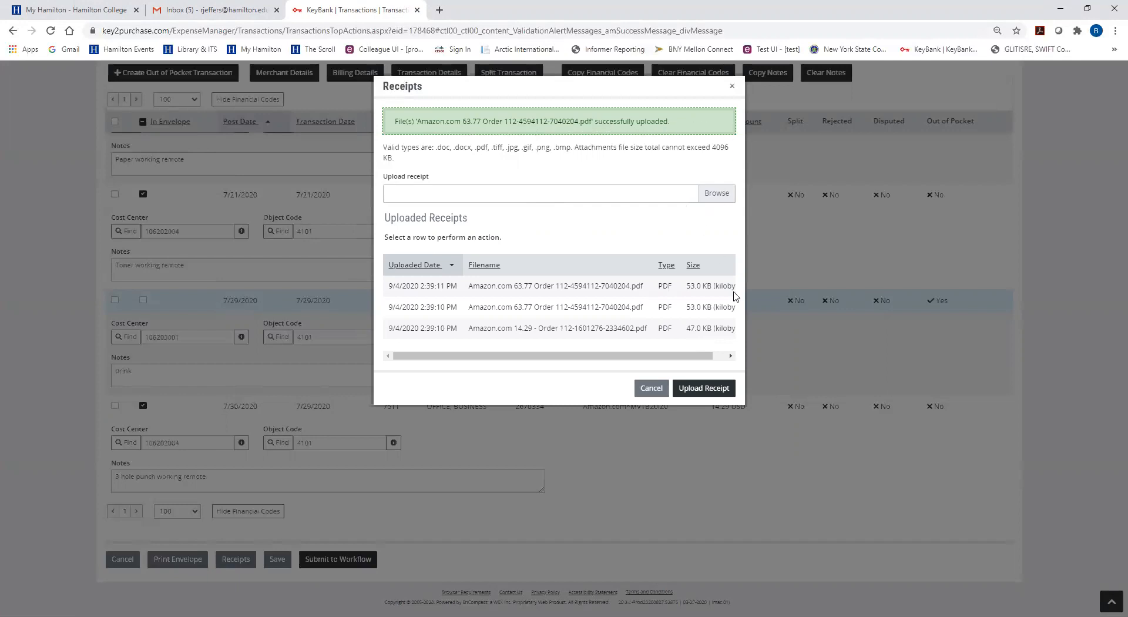
Download the most recently uploaded Amazon.com 63.77 receipt and close the envelope's receipts
left_click(581, 288)
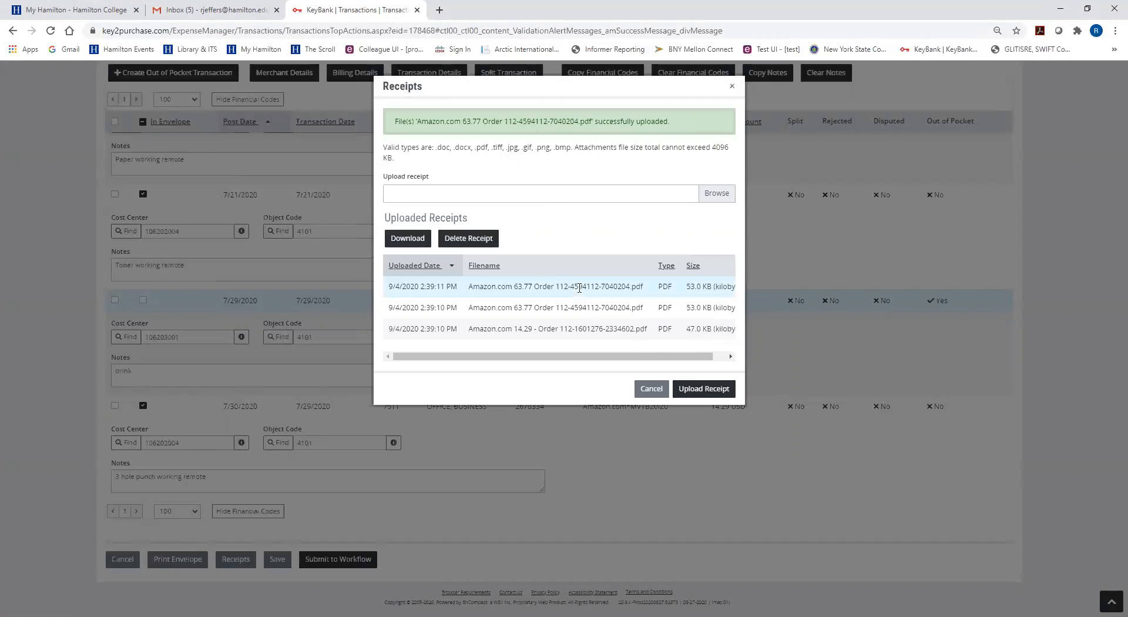
left_click(417, 241)
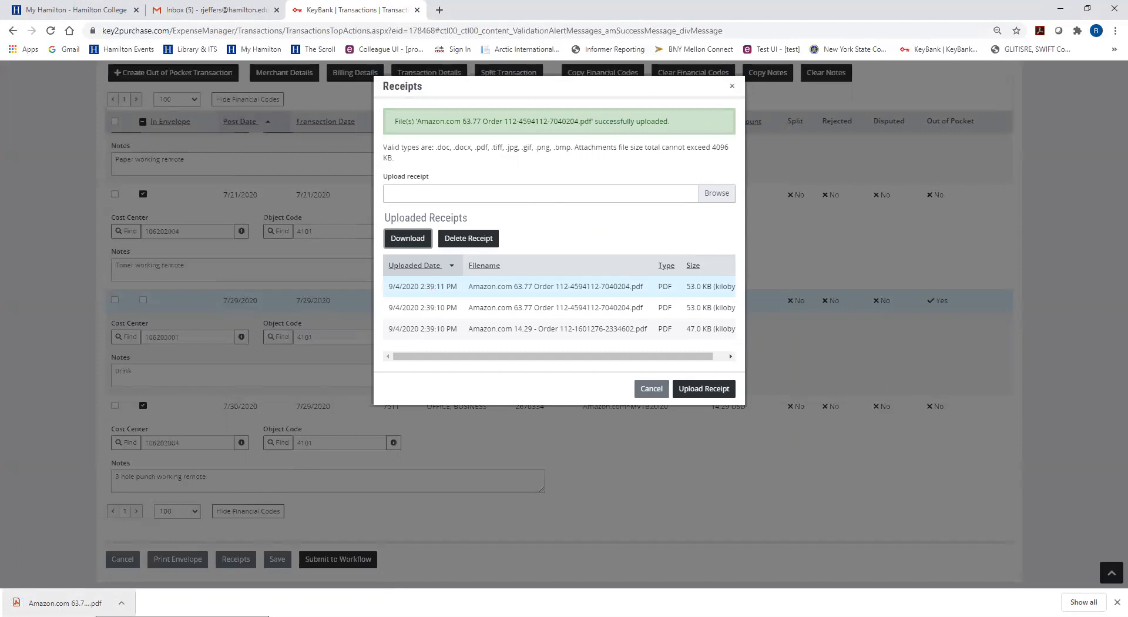
left_click(642, 390)
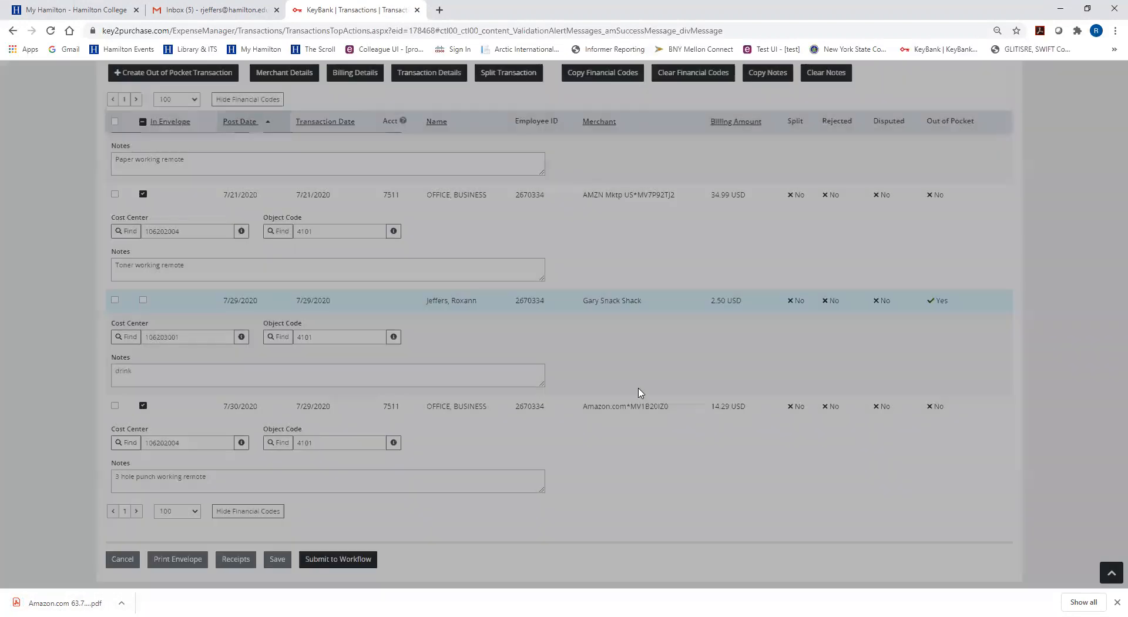
Save the July 2020 envelope with the Gary Snack Shack transaction left out
left_click(275, 559)
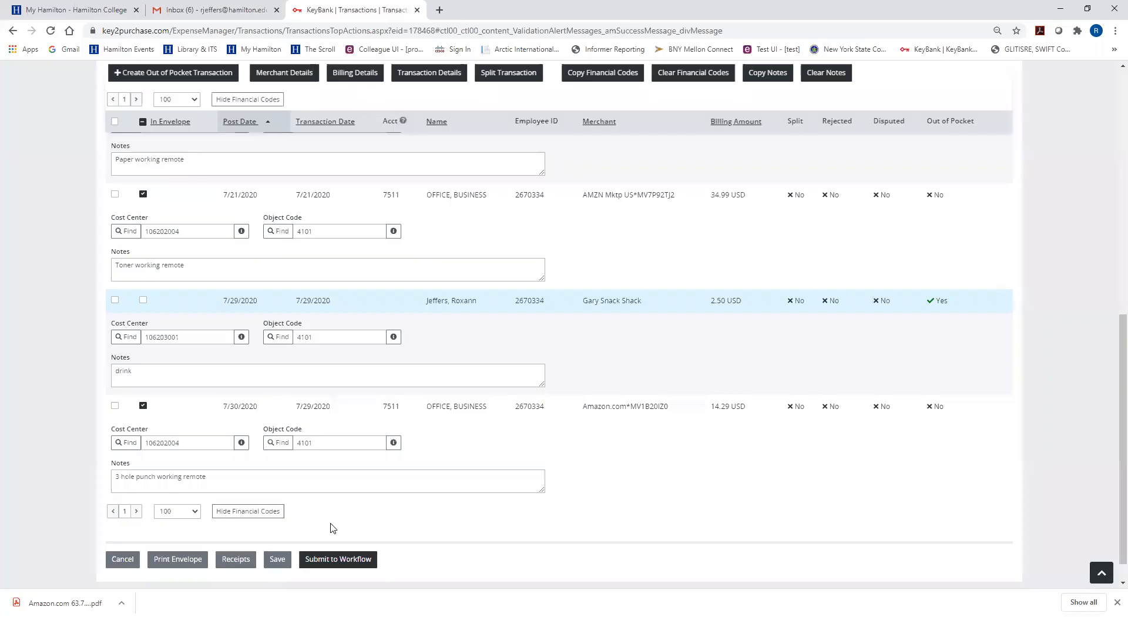
left_click(276, 561)
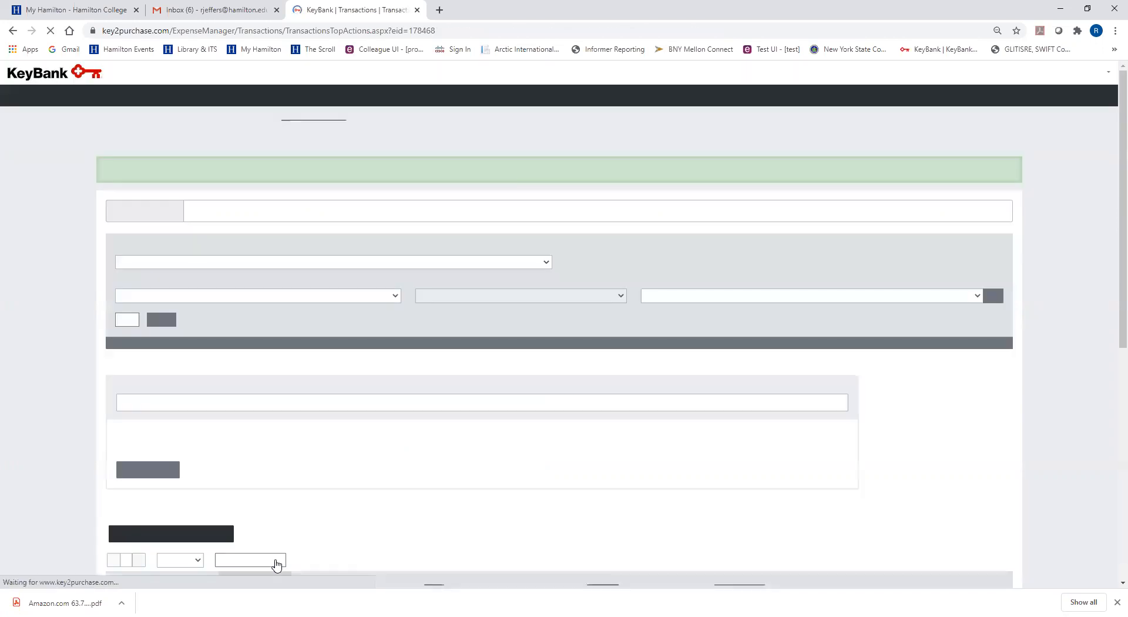
scroll(519, 420, "down", 6)
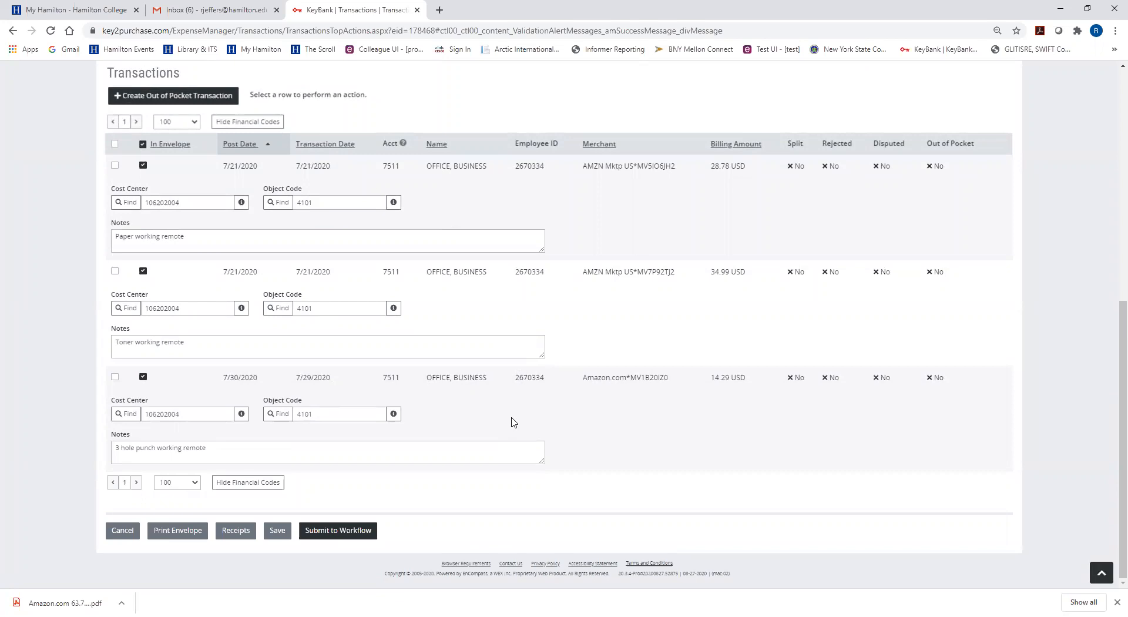
Check the saved July 2020 envelope, submit it to the approval workflow with confirmation, and look over the submitted envelope
scroll(514, 421, "up", 3)
scroll(514, 422, "up", 4)
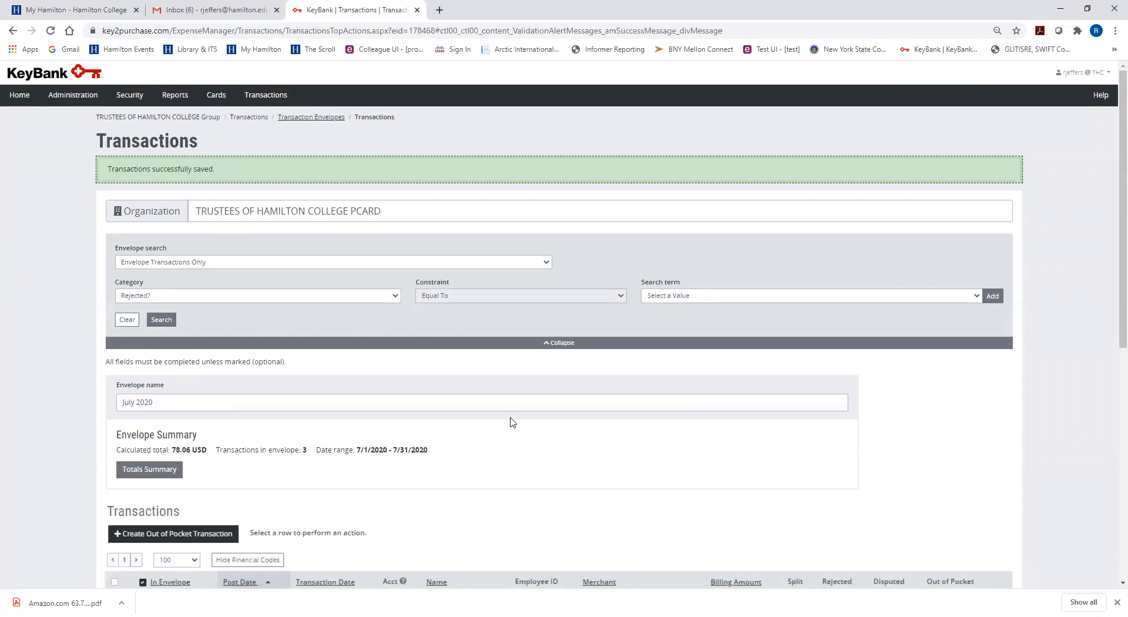
scroll(511, 422, "down", 3)
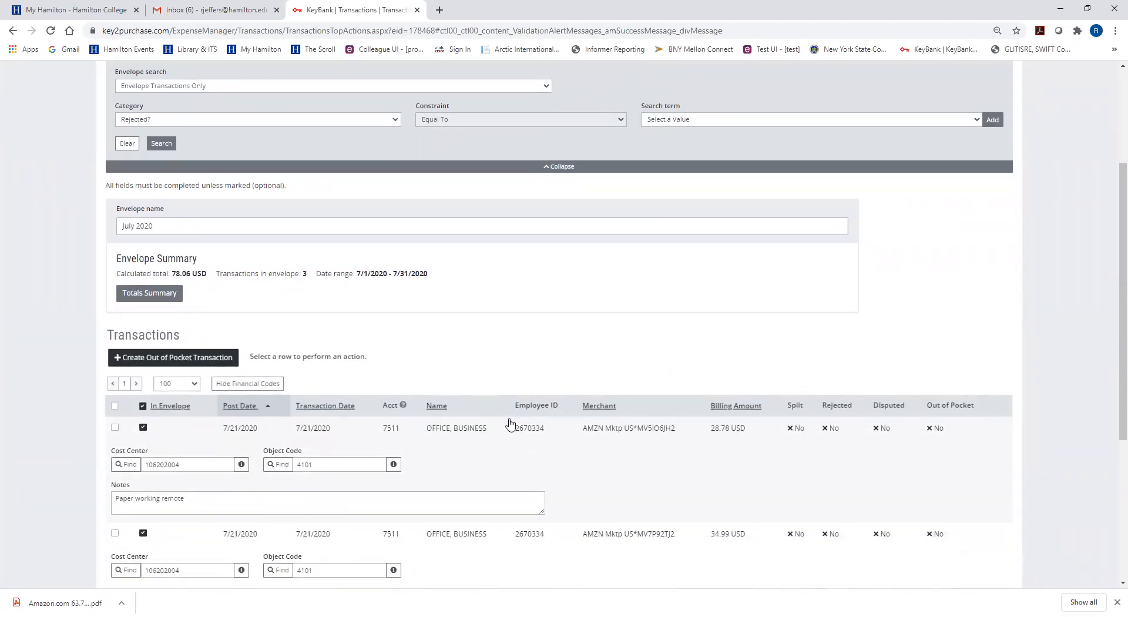
scroll(510, 423, "down", 4)
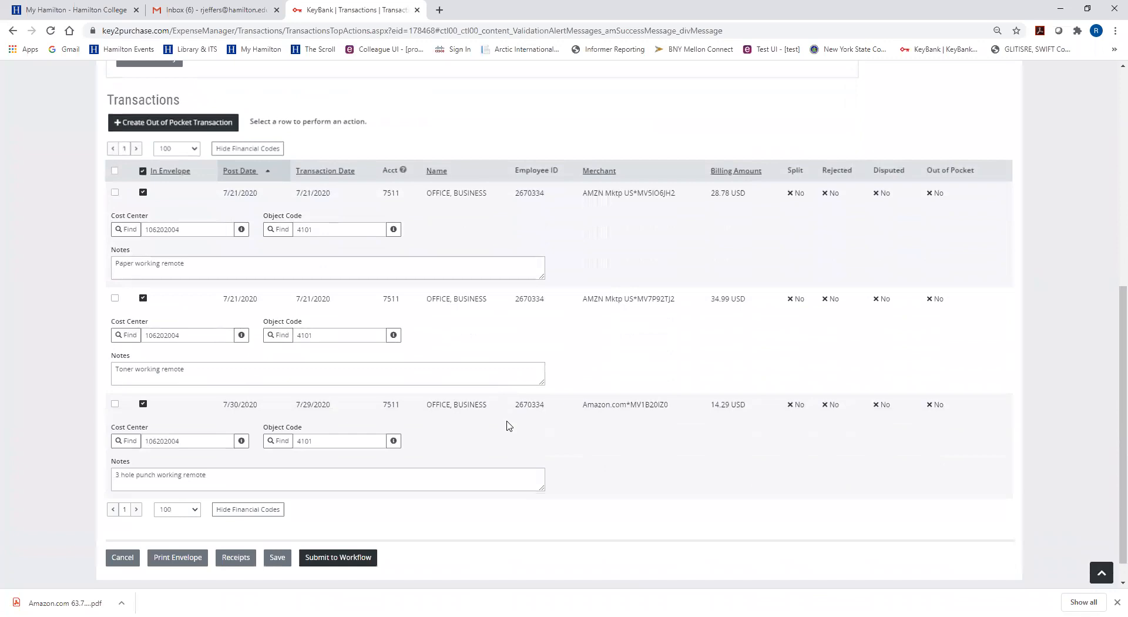
scroll(509, 425, "down", 1)
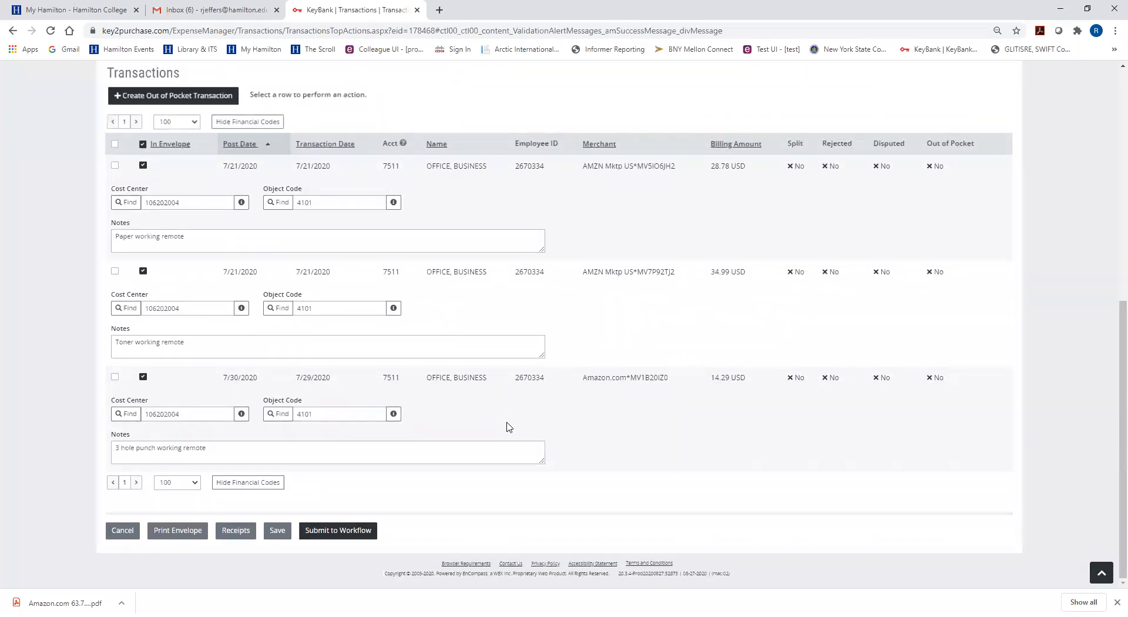
left_click(353, 536)
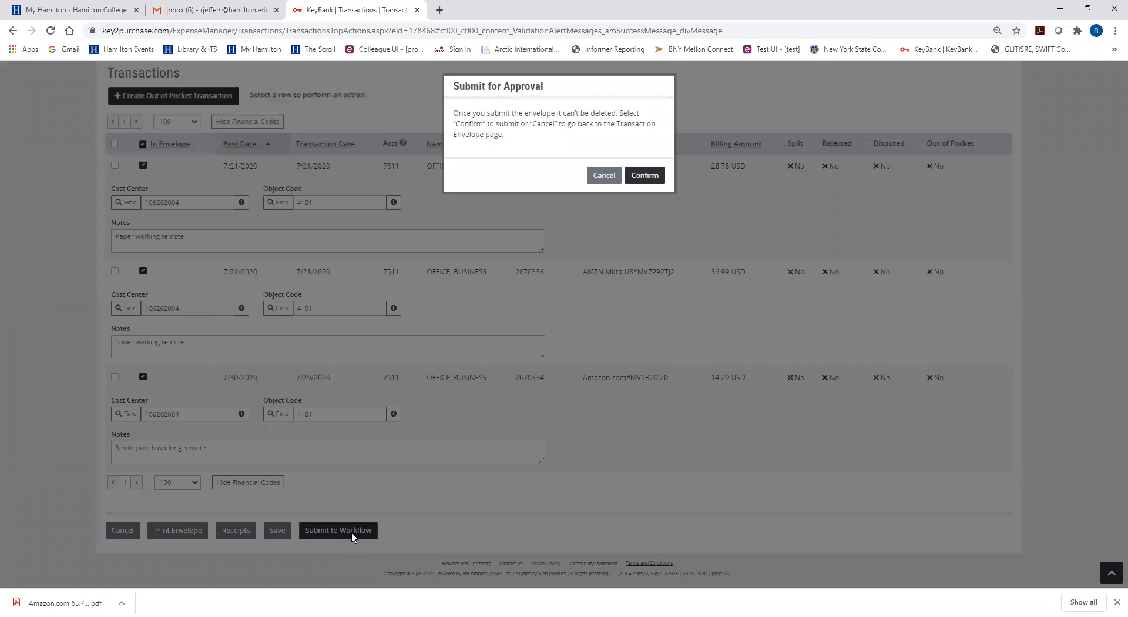
left_click(645, 178)
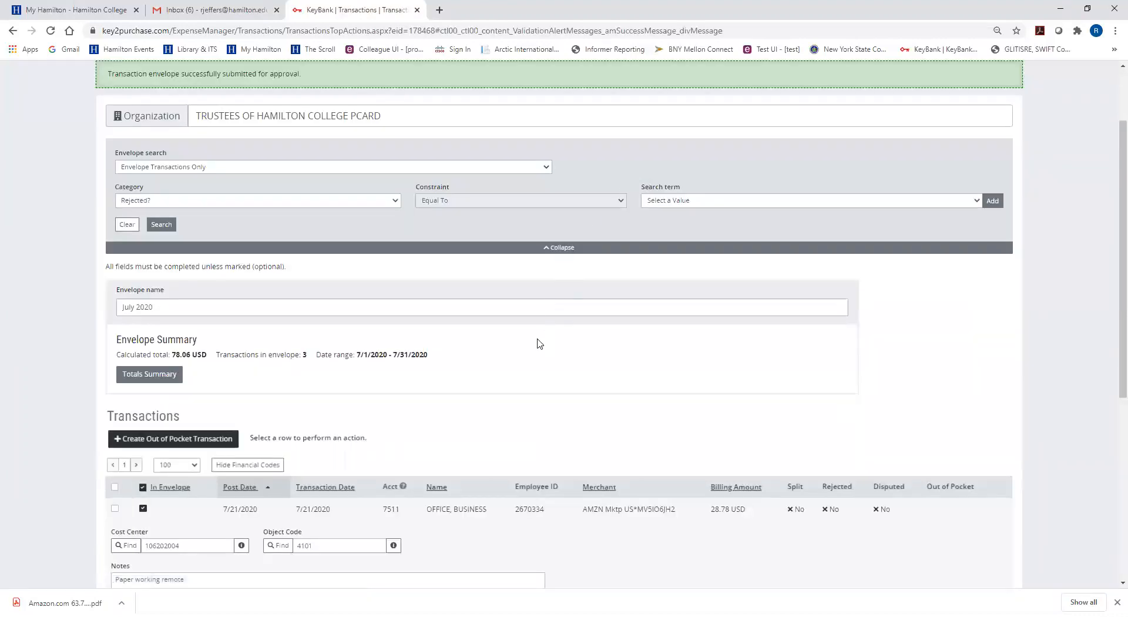
scroll(535, 348, "down", 4)
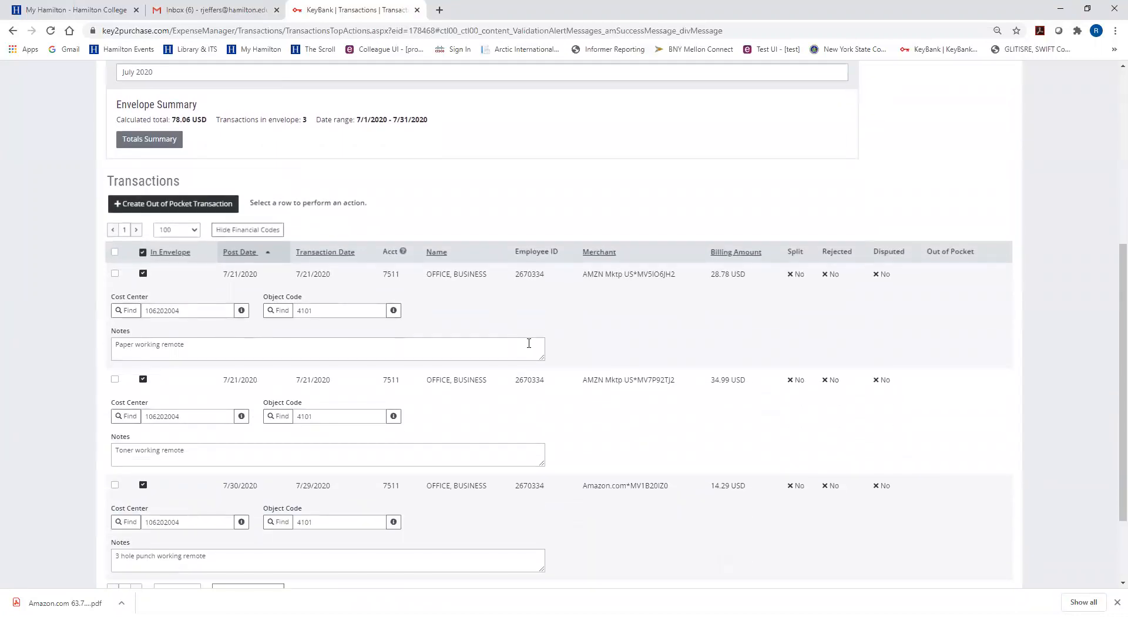
scroll(529, 343, "down", 2)
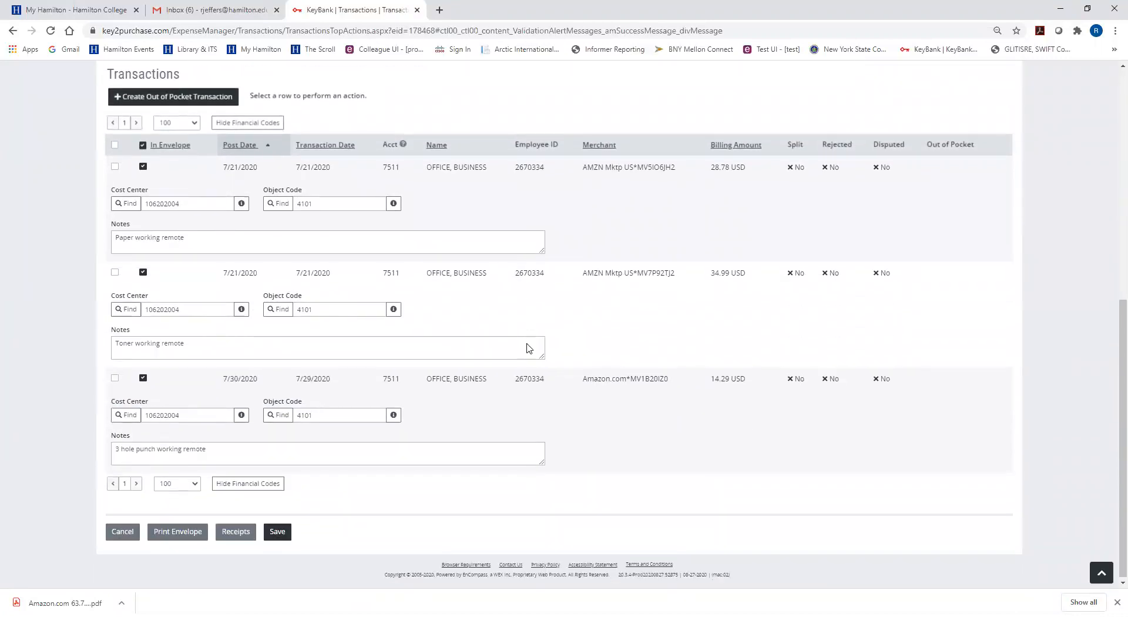
scroll(529, 343, "up", 6)
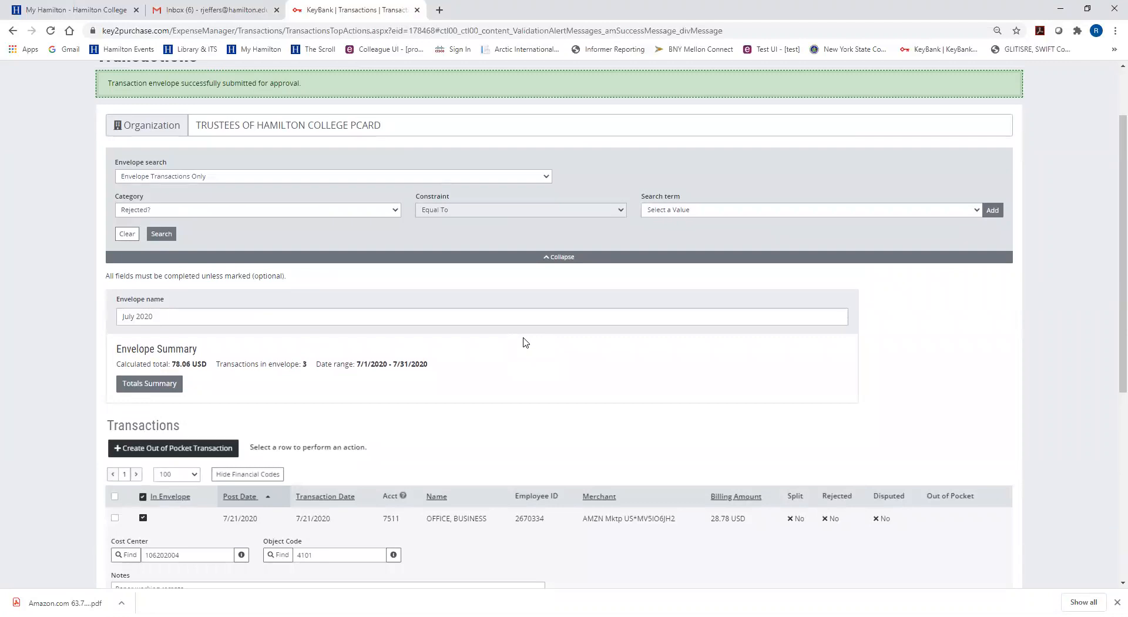